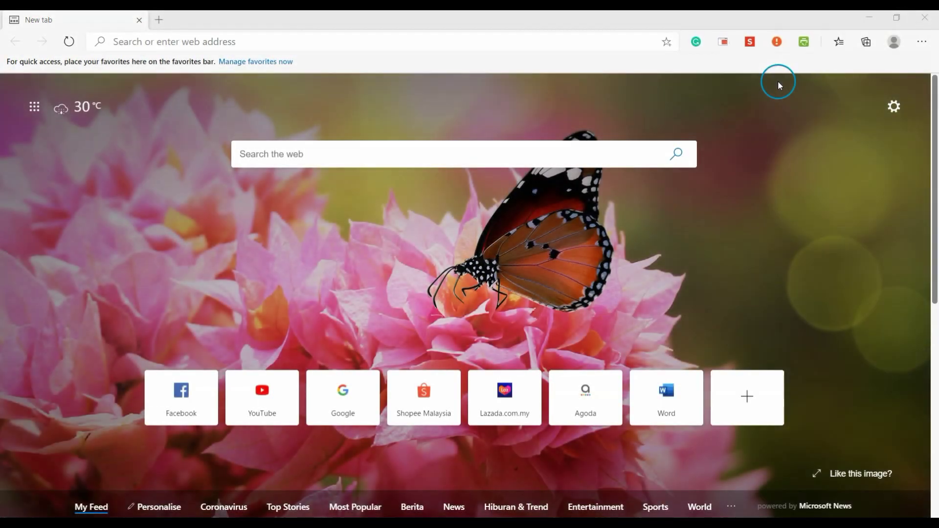
Look over the five installed extensions, then open the Edge Add-ons store in a new tab
left_click(923, 43)
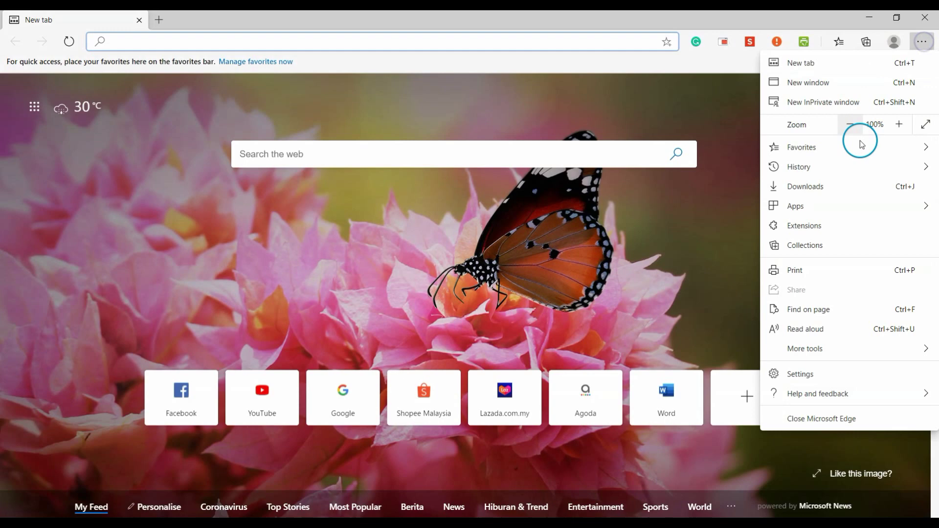
left_click(847, 226)
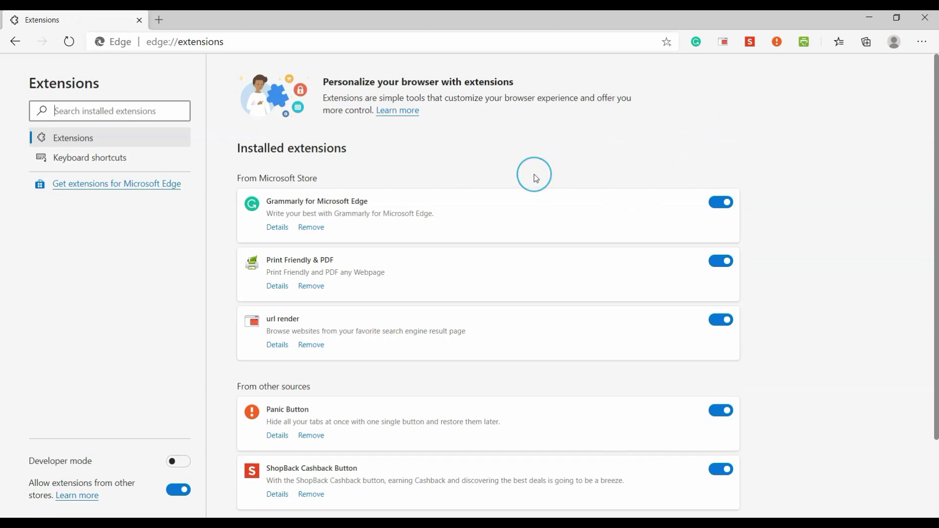
scroll(535, 177, "down", 2)
scroll(536, 179, "down", 1)
scroll(537, 178, "up", 2)
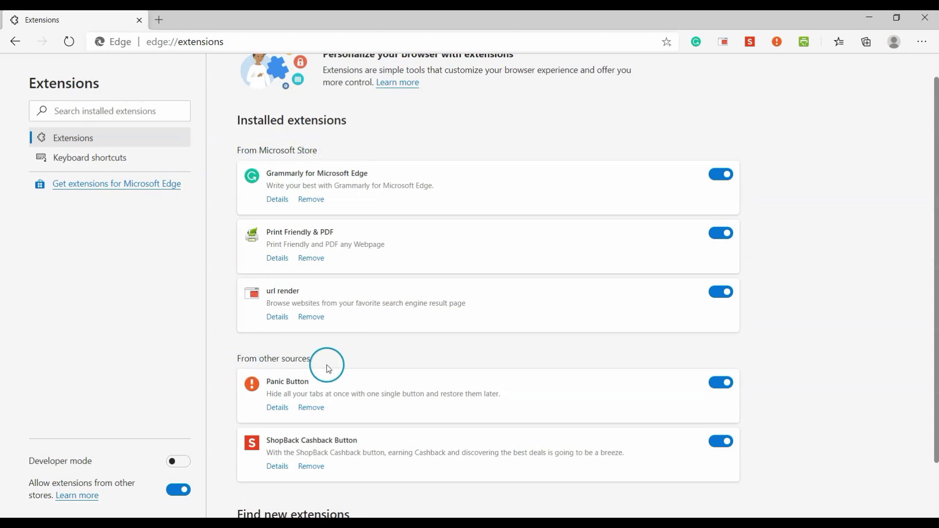
scroll(323, 369, "down", 2)
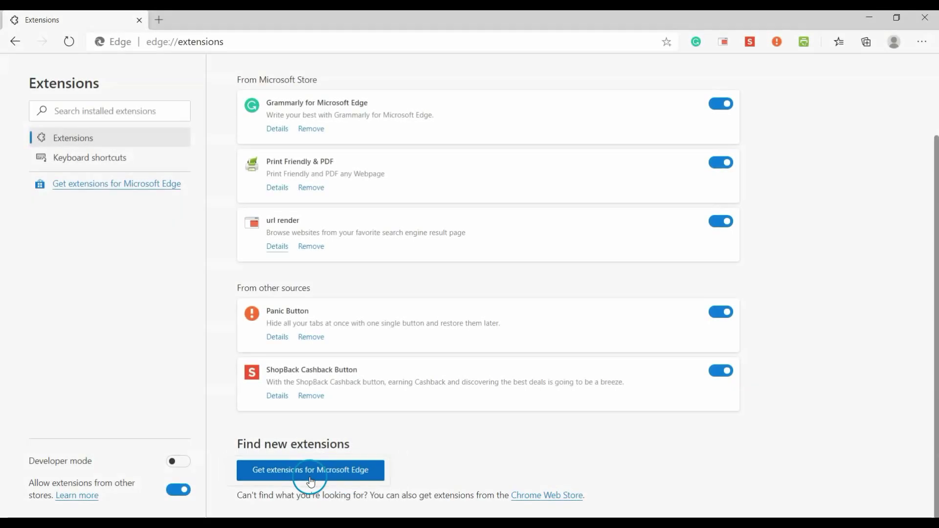
left_click(311, 477)
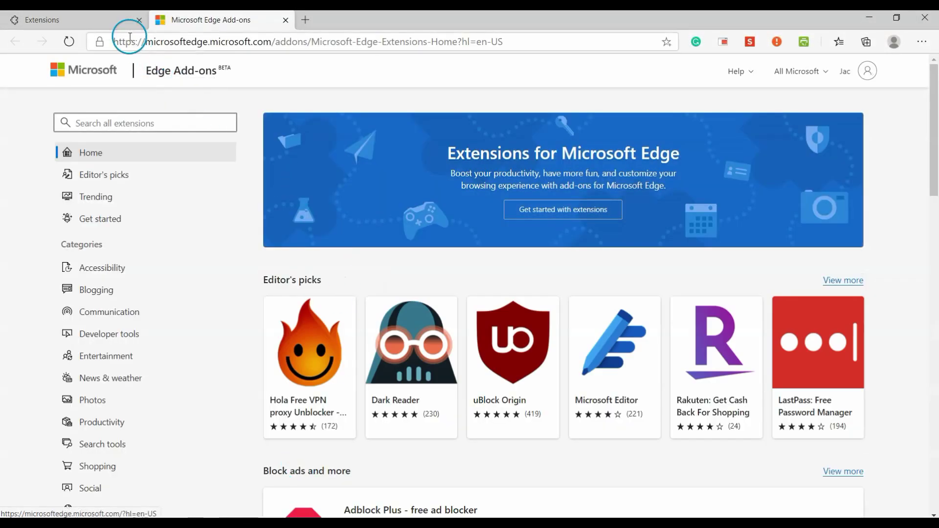
Open the Chrome Web Store in a new tab from the Extensions page, then return to Extensions
left_click(116, 23)
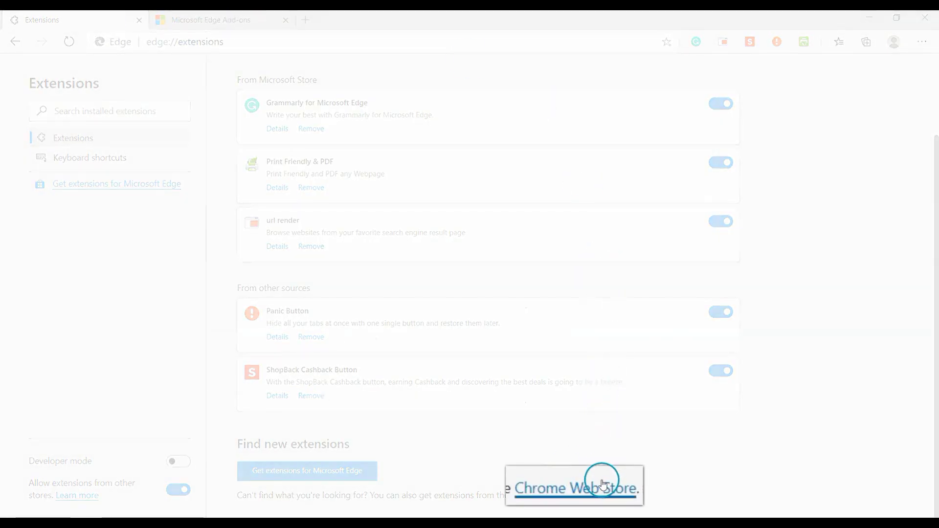
left_click(558, 495)
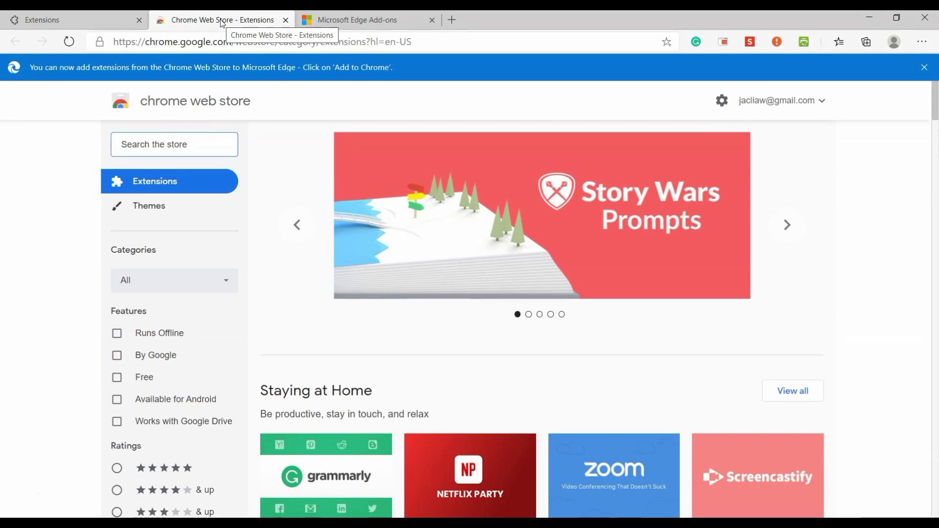
left_click(77, 23)
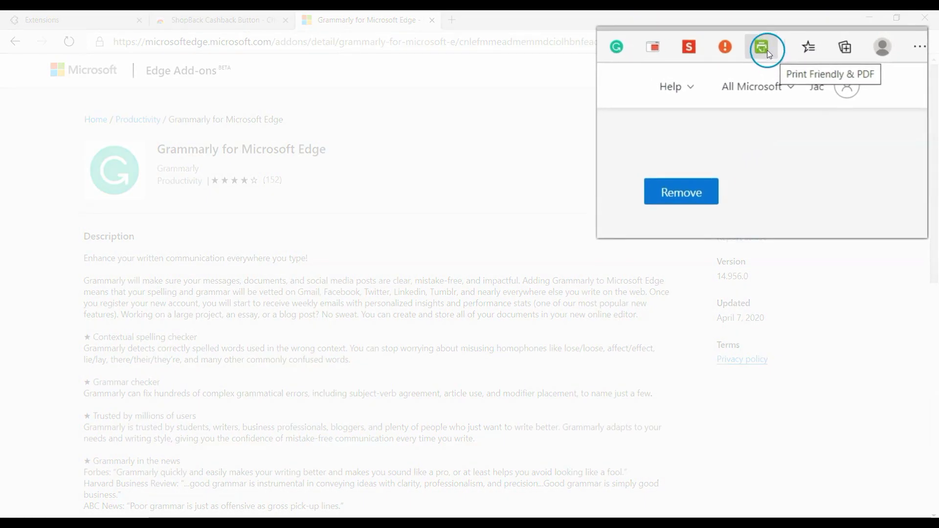
Move the Print Friendly and Panic Button icons off the toolbar into the browser menu
right_click(769, 54)
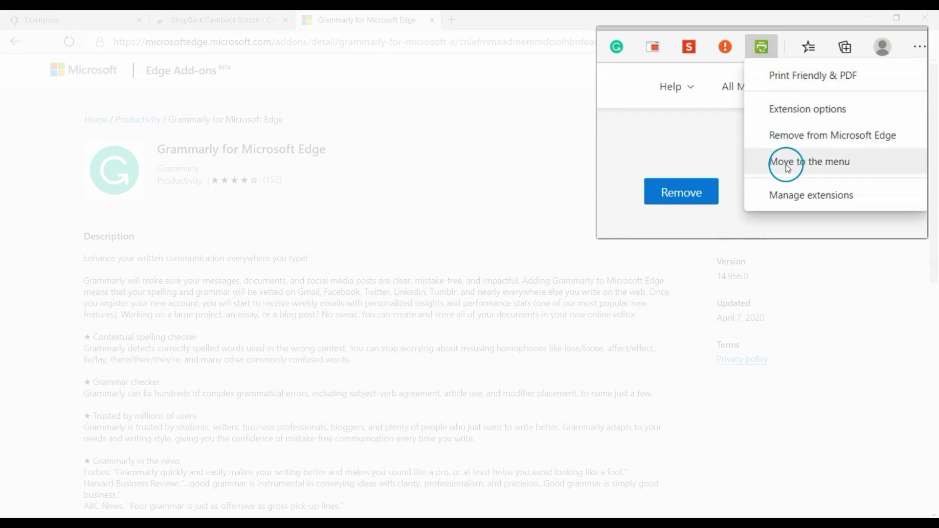
left_click(788, 168)
right_click(761, 49)
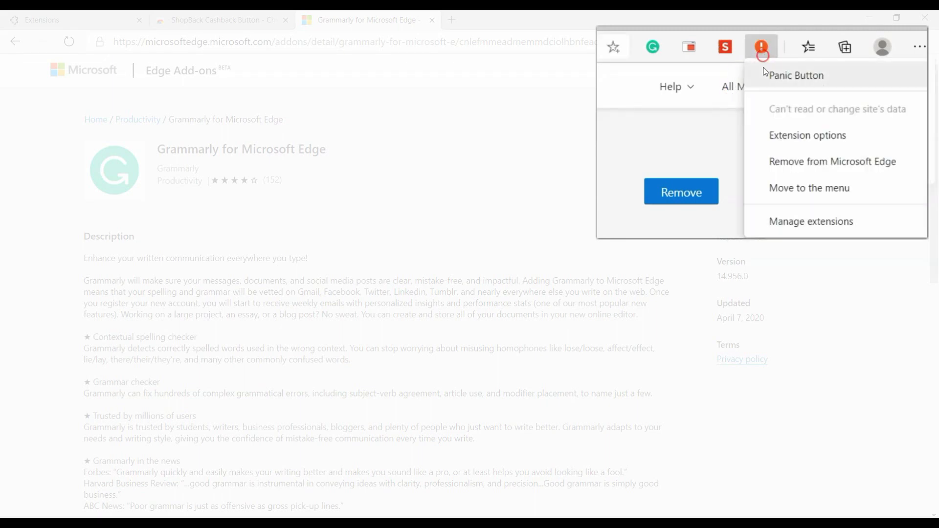
left_click(803, 190)
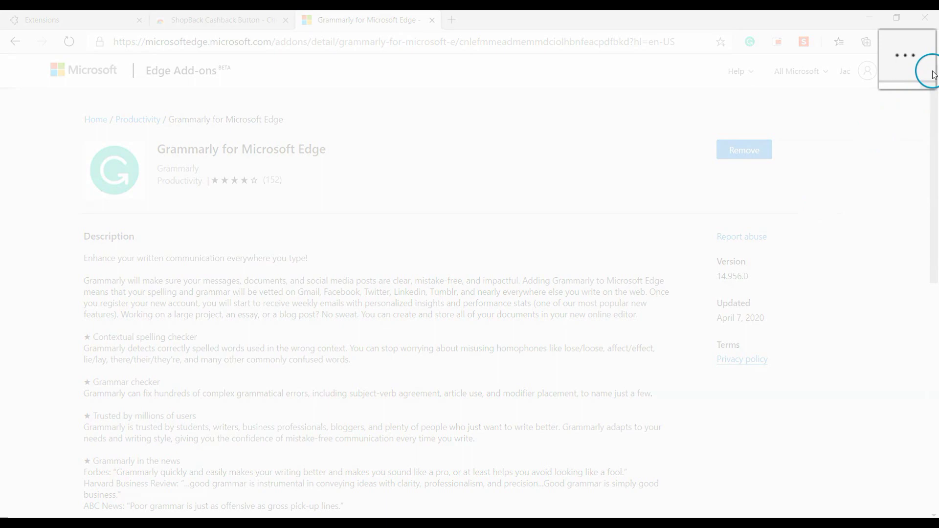
Pin Panic Button and Print Friendly back onto the toolbar from the browser menu
left_click(920, 41)
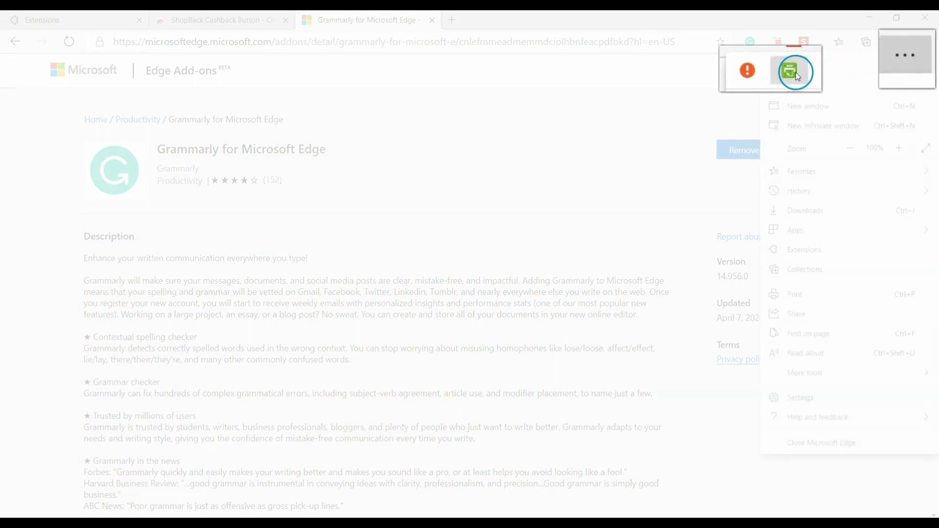
right_click(772, 64)
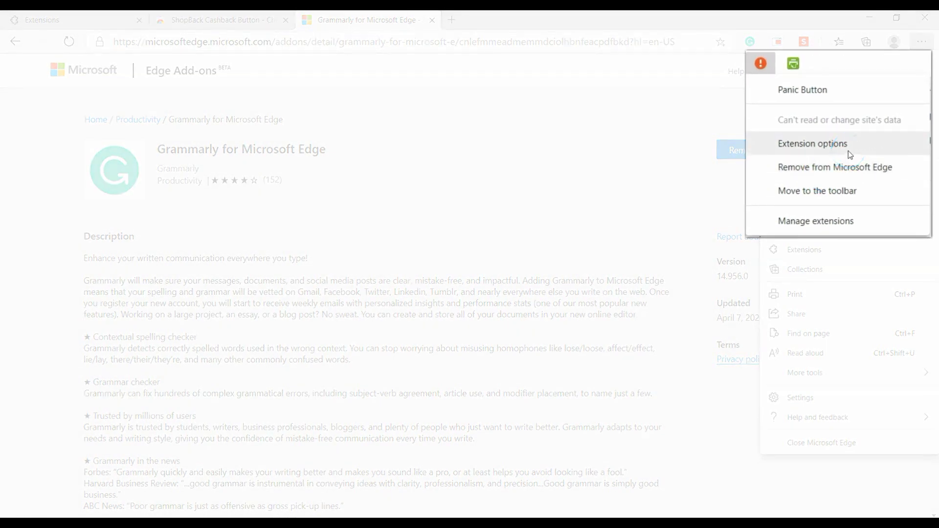
left_click(837, 189)
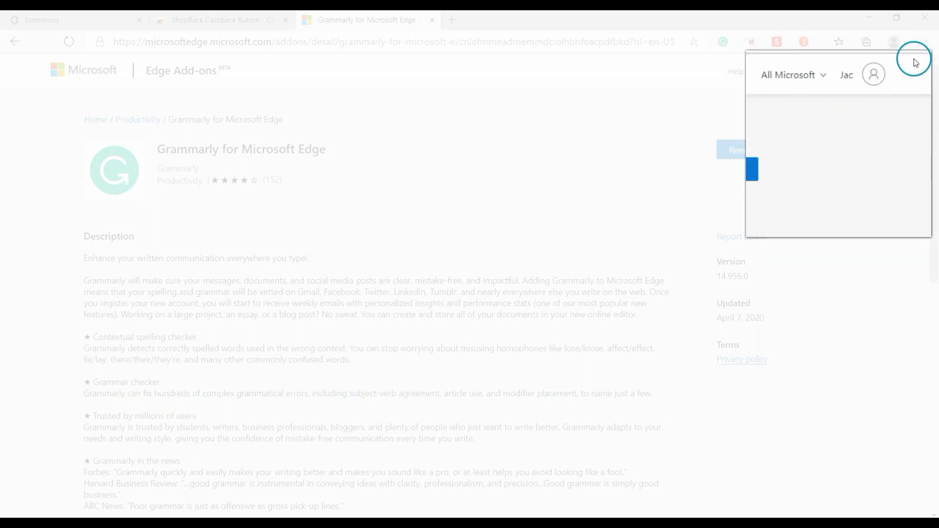
left_click(921, 44)
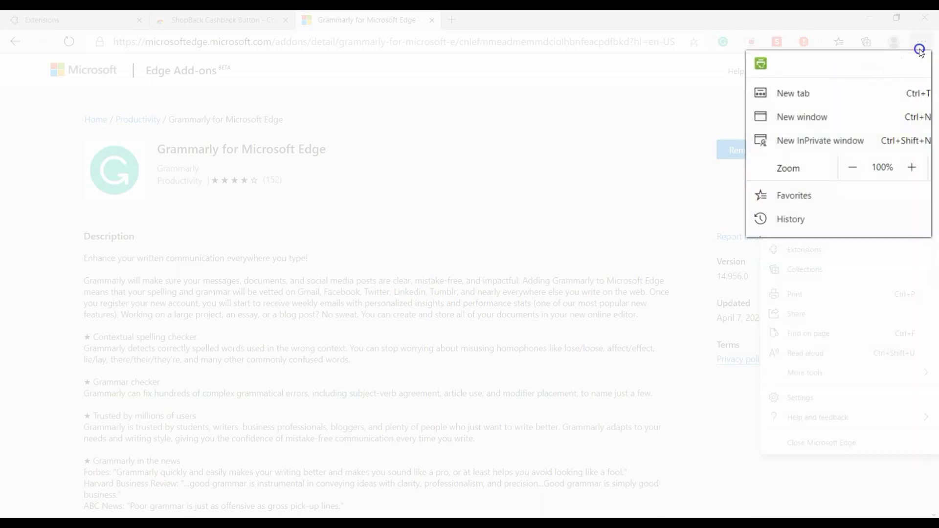
right_click(754, 72)
left_click(810, 164)
Dismiss the account panel and run Print Friendly on the Grammarly page
left_click(393, 233)
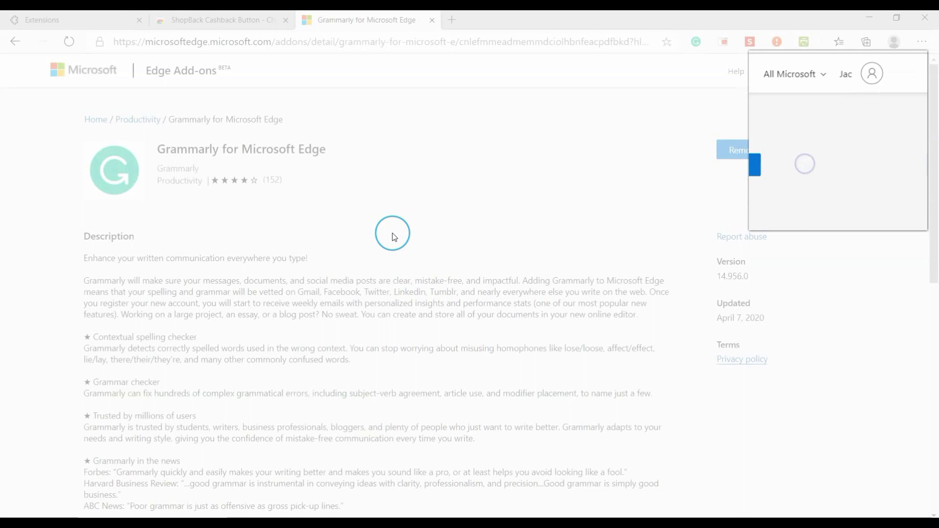
left_click(734, 139)
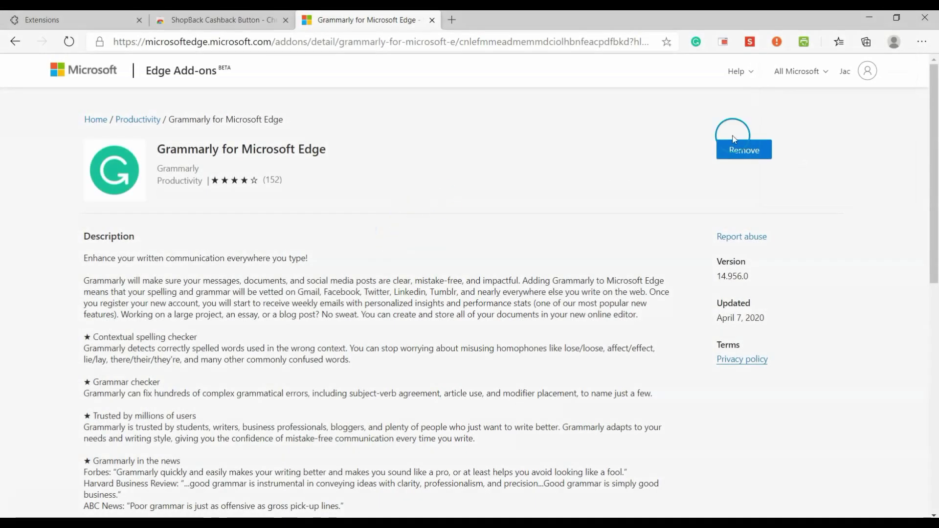
left_click(805, 49)
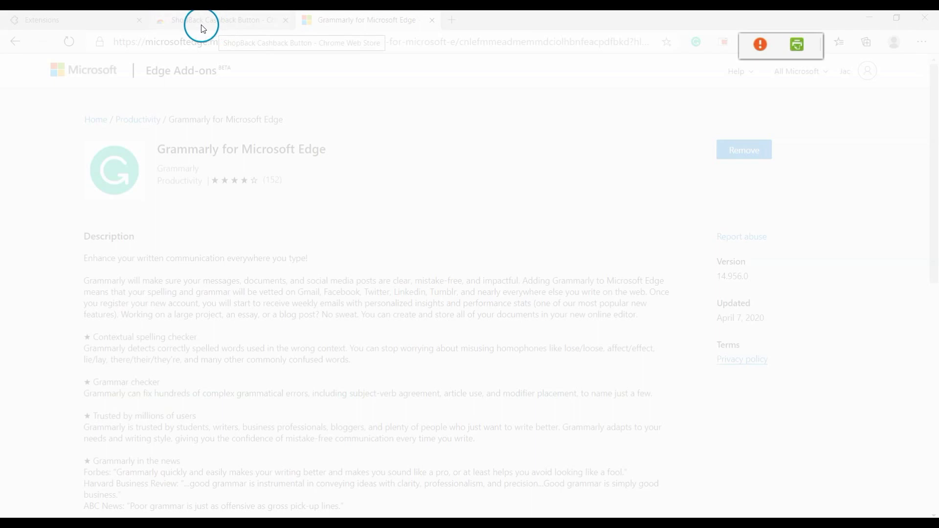
left_click(102, 20)
View the keyboard shortcuts page for extensions
scroll(525, 172, "up", 2)
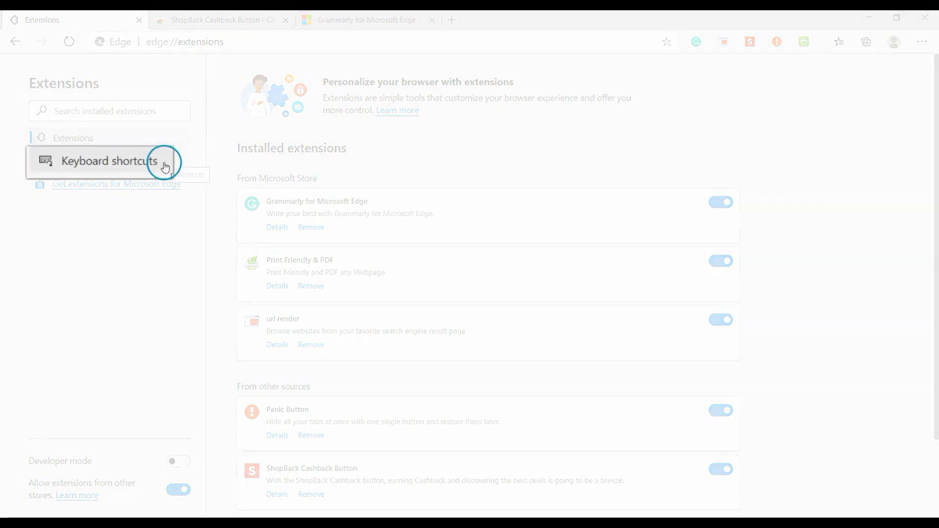
left_click(165, 167)
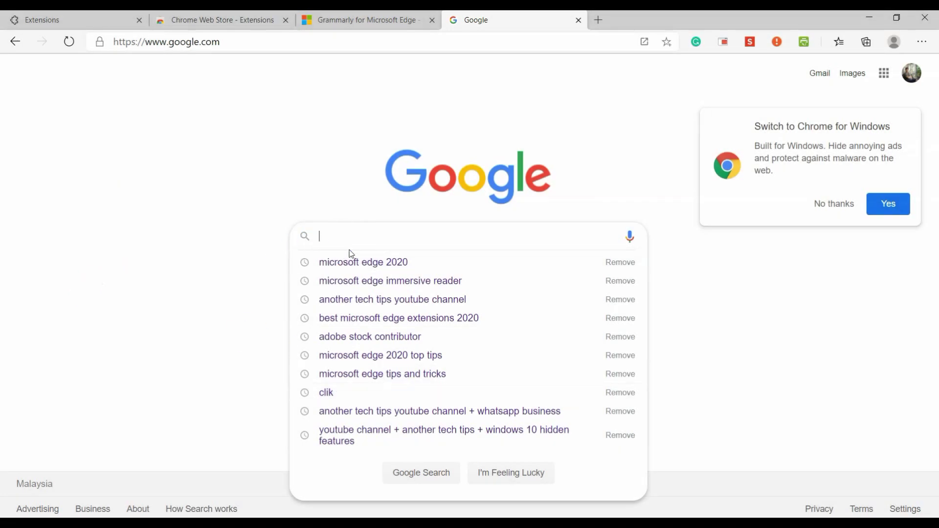
Search Google for '10 tips best photo editing apps' using the autocomplete suggestion
type("10 tips ")
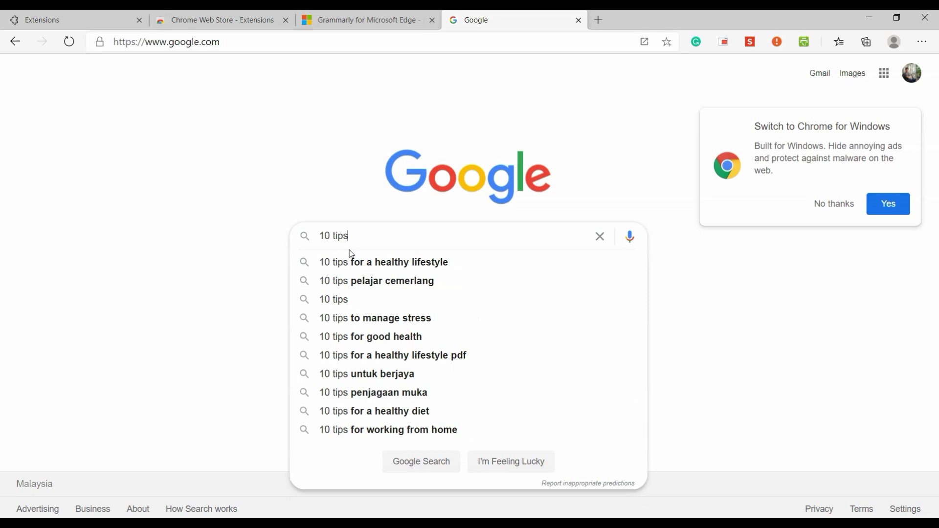
type("best")
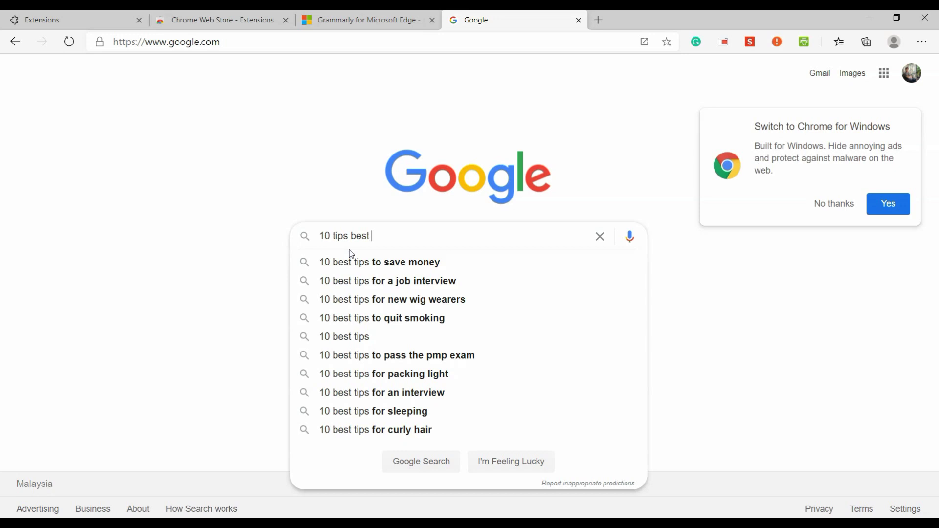
type("photo")
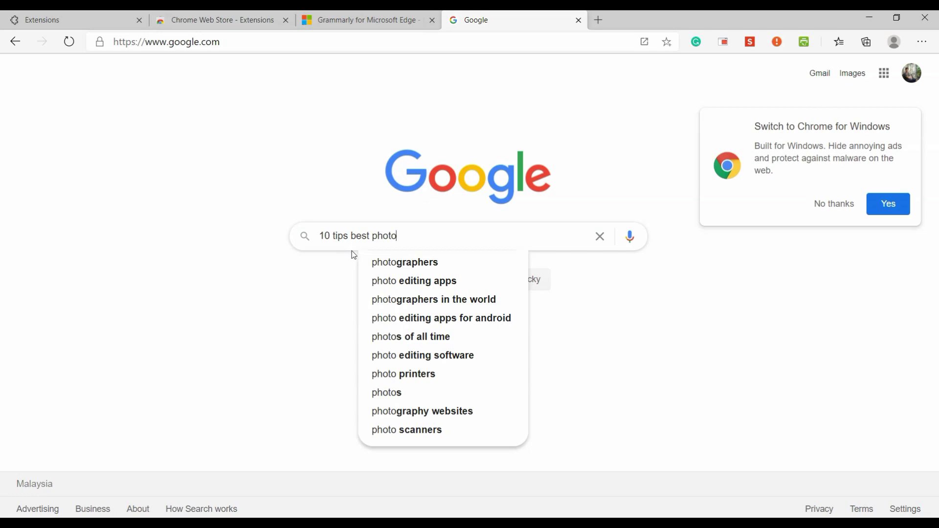
left_click(396, 280)
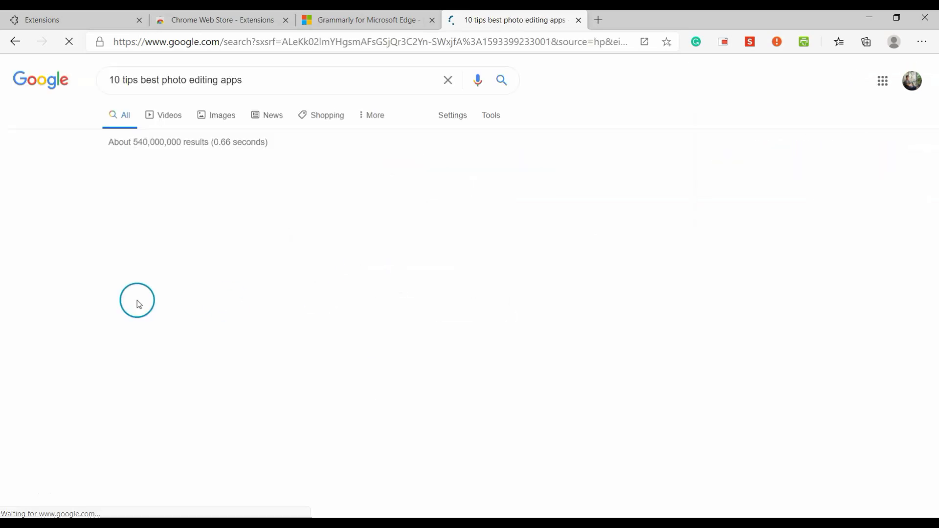
scroll(350, 311, "down", 4)
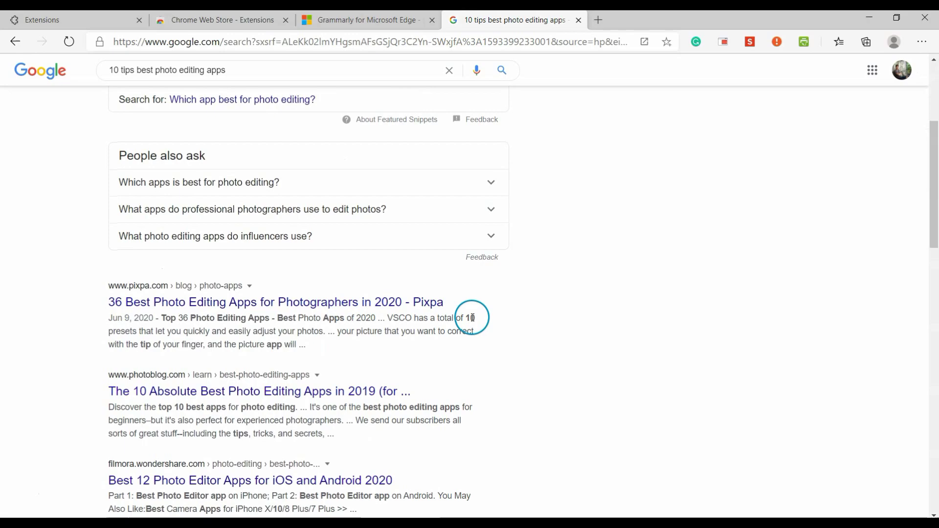
scroll(473, 318, "down", 6)
scroll(472, 321, "up", 2)
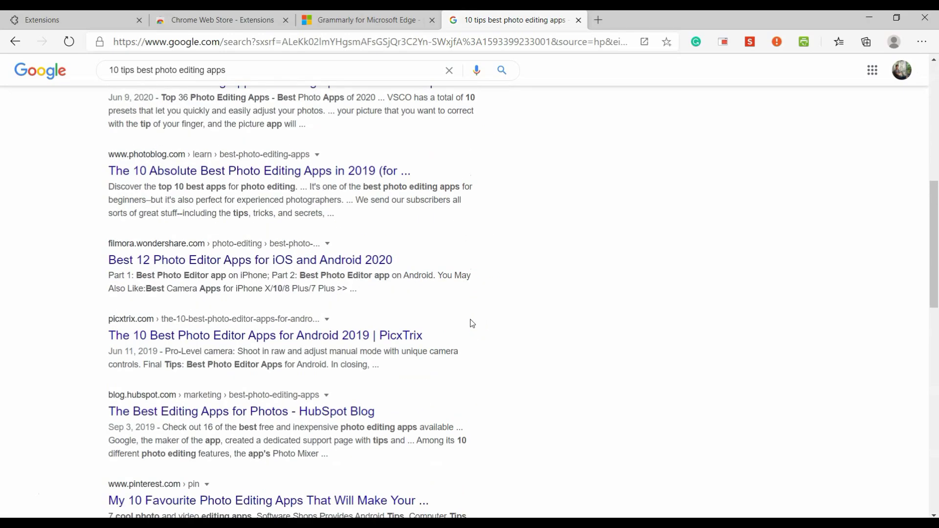
Open the Pixpa result in a new tab, skim the article, and close it
scroll(472, 324, "up", 5)
right_click(419, 310)
left_click(423, 316)
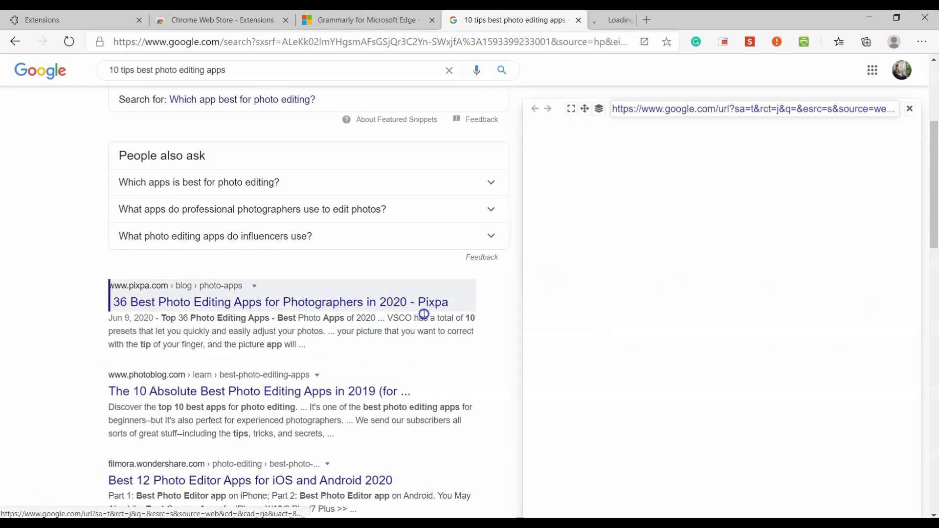
left_click(665, 21)
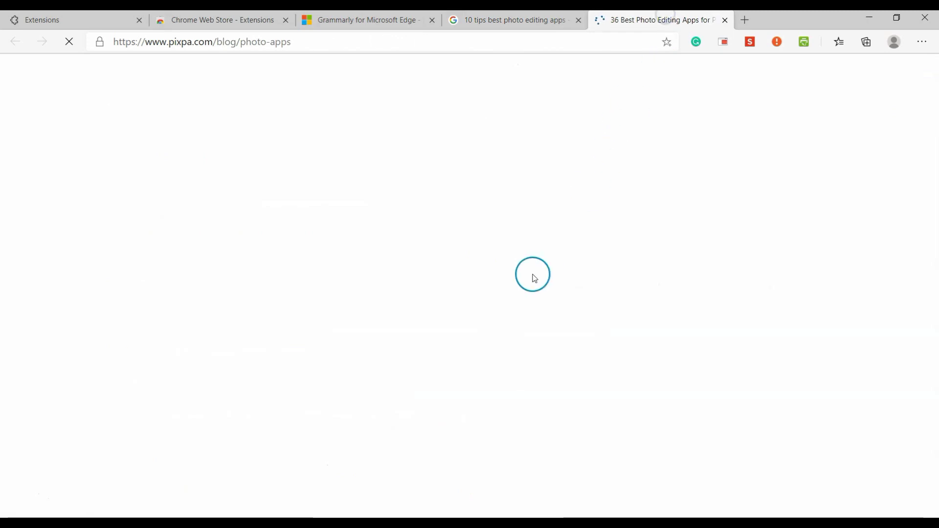
scroll(536, 276, "down", 5)
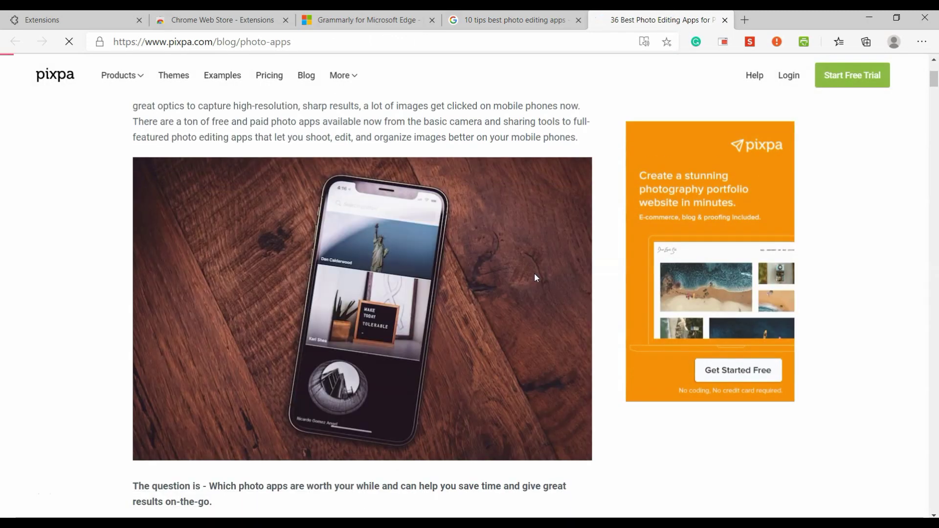
scroll(535, 274, "down", 15)
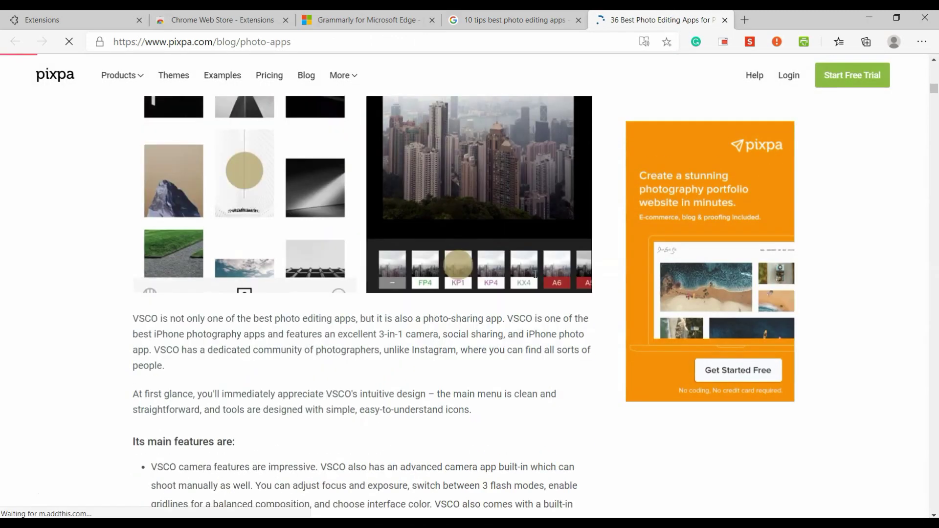
scroll(535, 274, "down", 6)
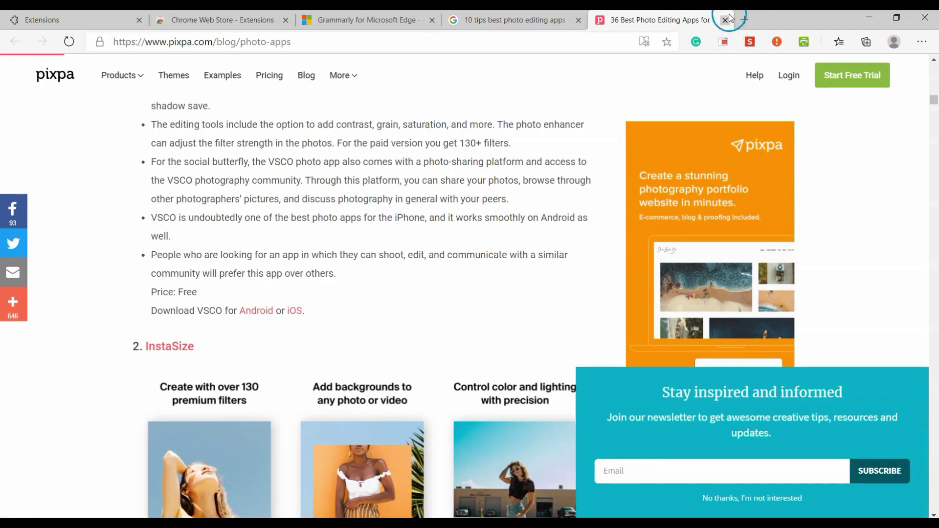
left_click(725, 20)
Open the PhotoBlog result in a new tab, skim it, and close it
scroll(392, 239, "down", 3)
right_click(321, 250)
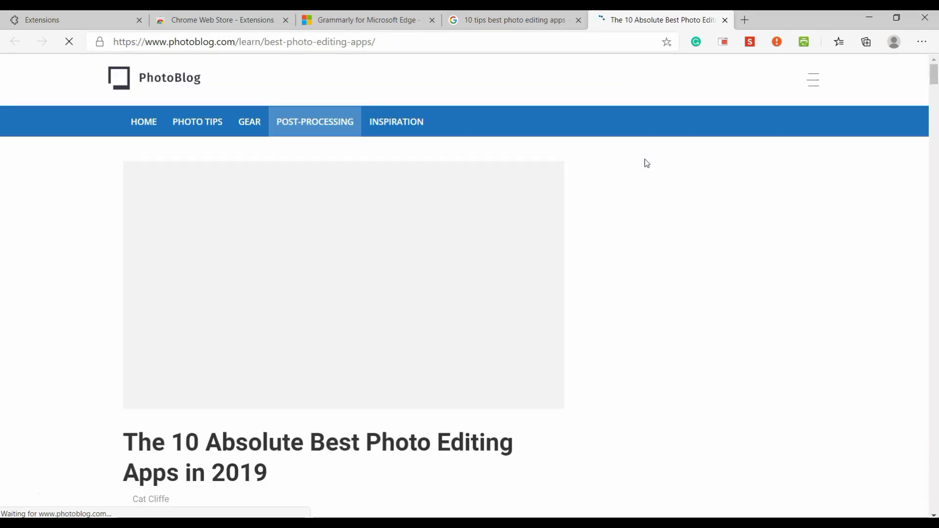
left_click(652, 157)
left_click(602, 189)
scroll(602, 190, "down", 10)
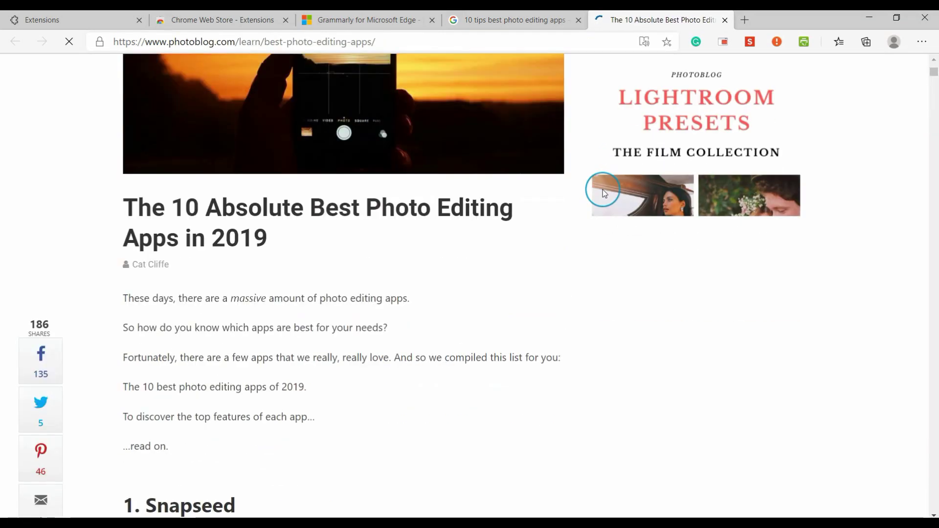
scroll(602, 190, "down", 15)
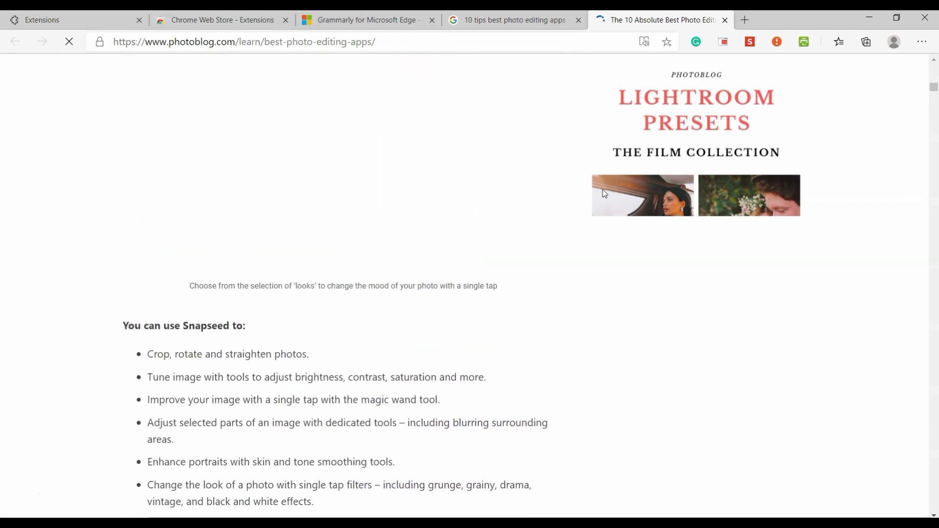
left_click(748, 42)
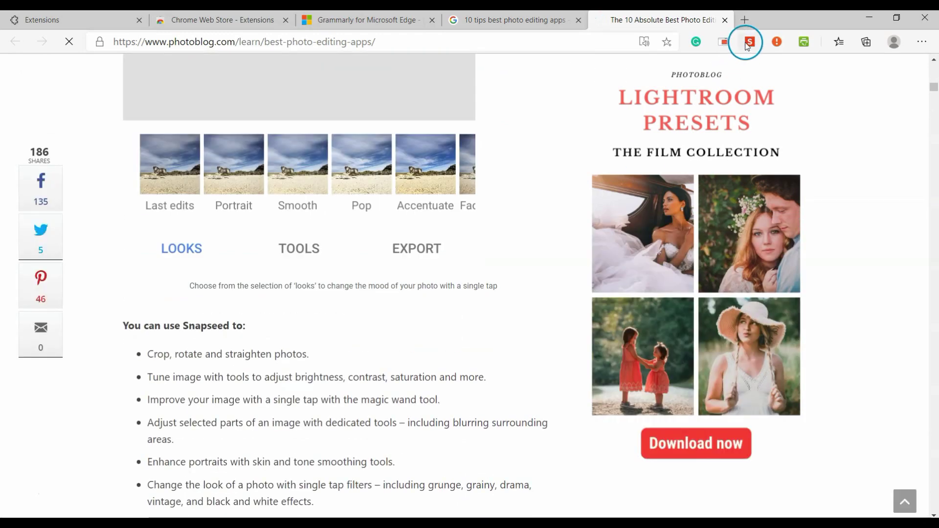
left_click(725, 20)
Preview the HubSpot, Pinterest, Later and Have Halal Will Travel results, then close the preview
left_click(279, 355)
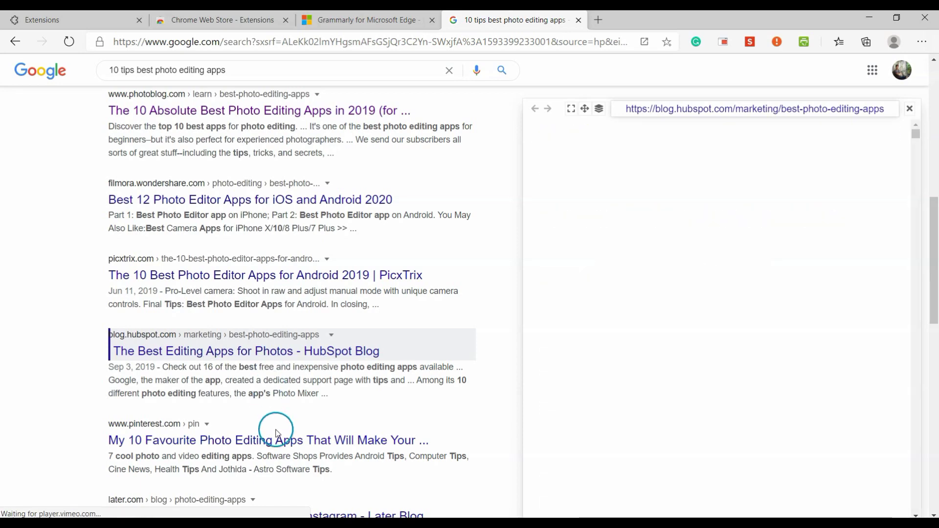
left_click(276, 433)
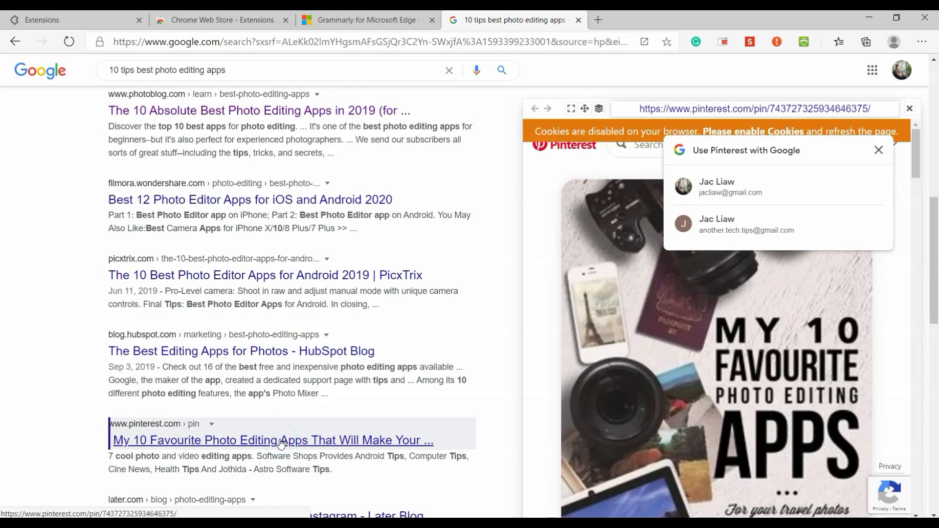
scroll(280, 443, "down", 3)
left_click(305, 379)
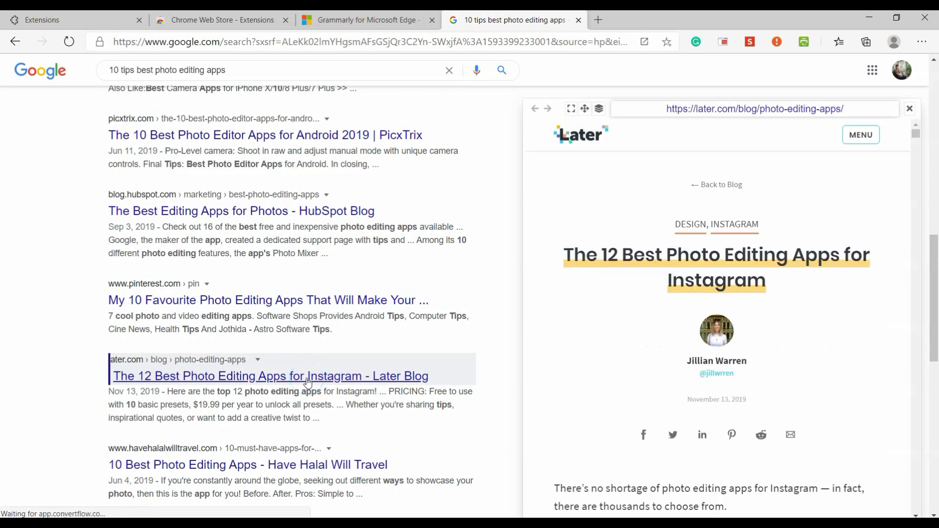
left_click(283, 465)
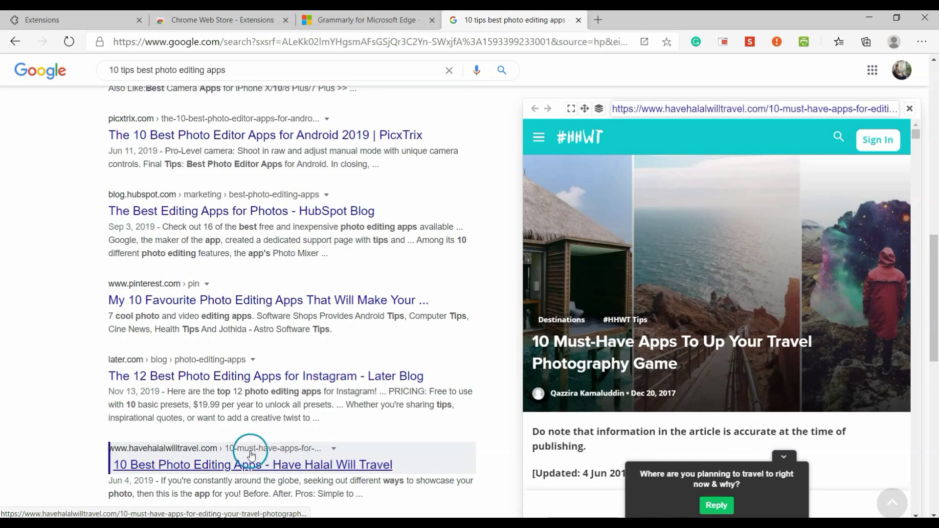
left_click(79, 389)
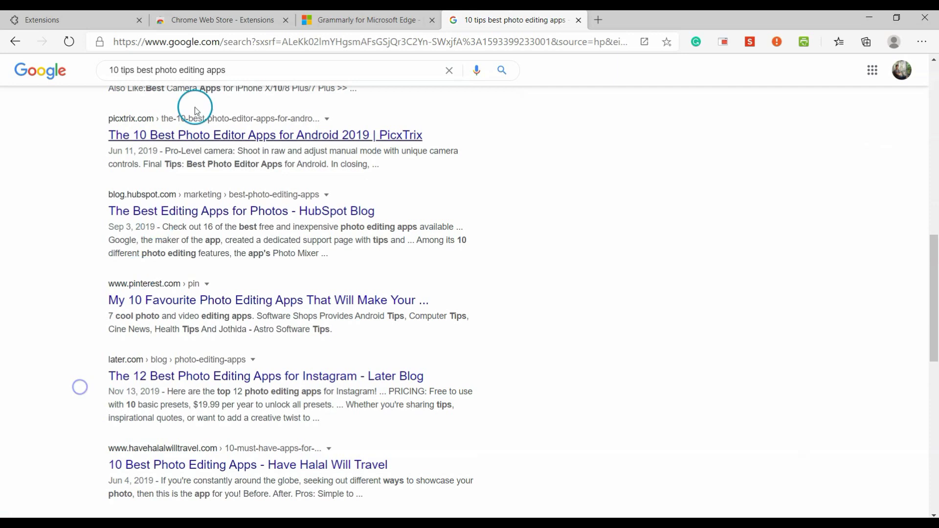
Search the Chrome Web Store for 'url render' and open the Url render extension's details
left_click(223, 24)
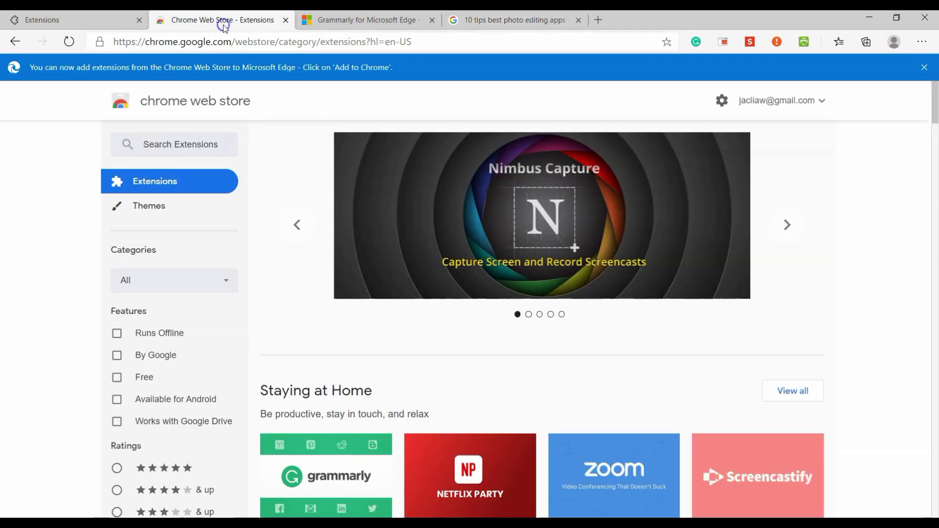
left_click(208, 141)
type("u")
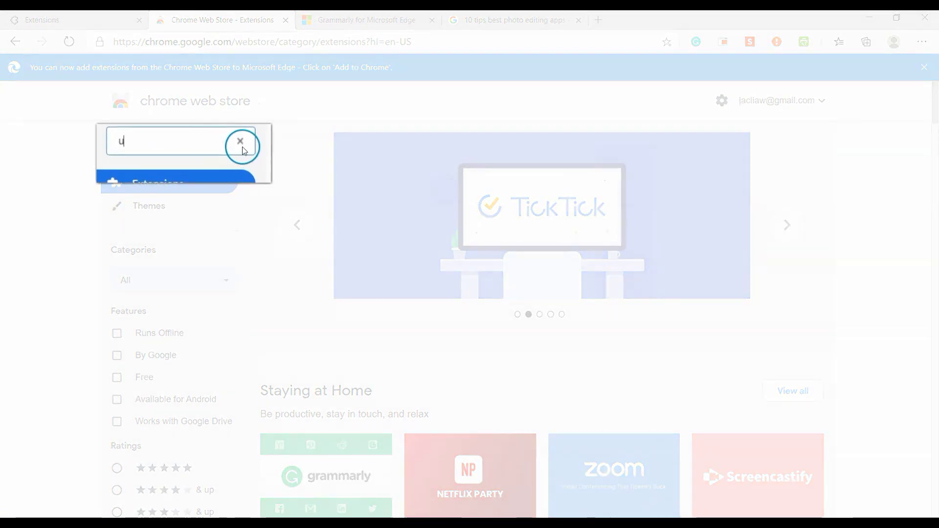
type("rl re")
key("BackSpace")
type("render")
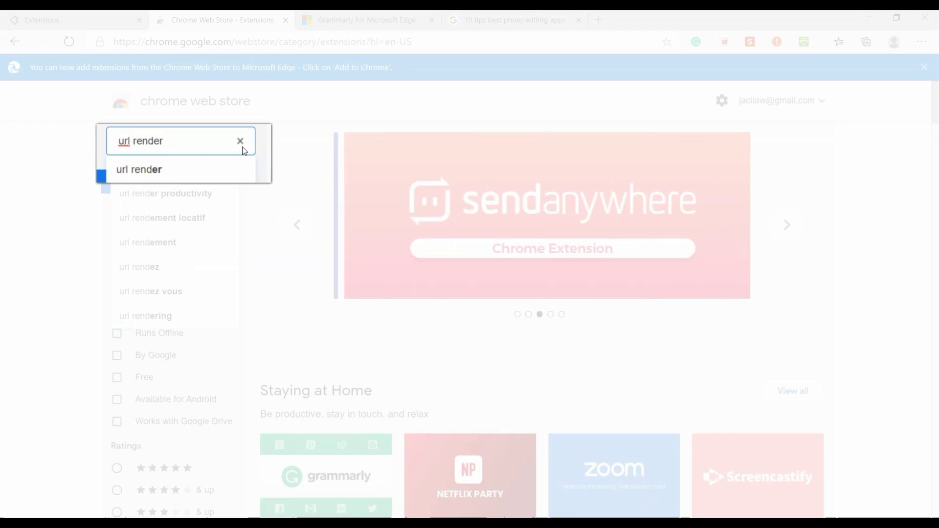
left_click(216, 180)
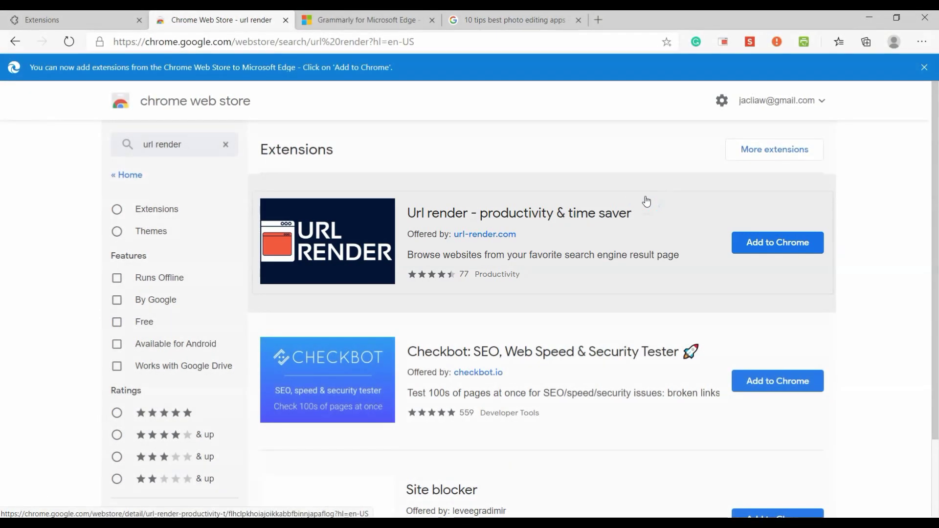
left_click(647, 201)
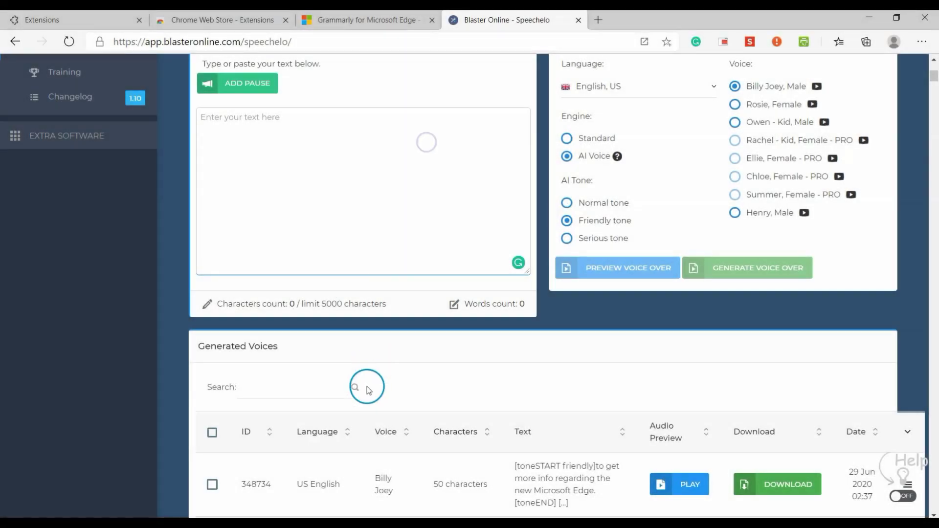
Paste the Grammarly blurb into Speechelo's voice-over box and expand it in the Grammarly editor
type("Enhance you written communication everywhere you type!  Grammarly will mak sure you message, document, and social media posts is clear, mistake-free, and impactful. Adding Grammarly to Microsoft Edge means that your spelling and grammar will vetted on Gmail, Facebook, Twitter, Linkedin, Tumblr, and nearly everywhere else you wrote on the web.")
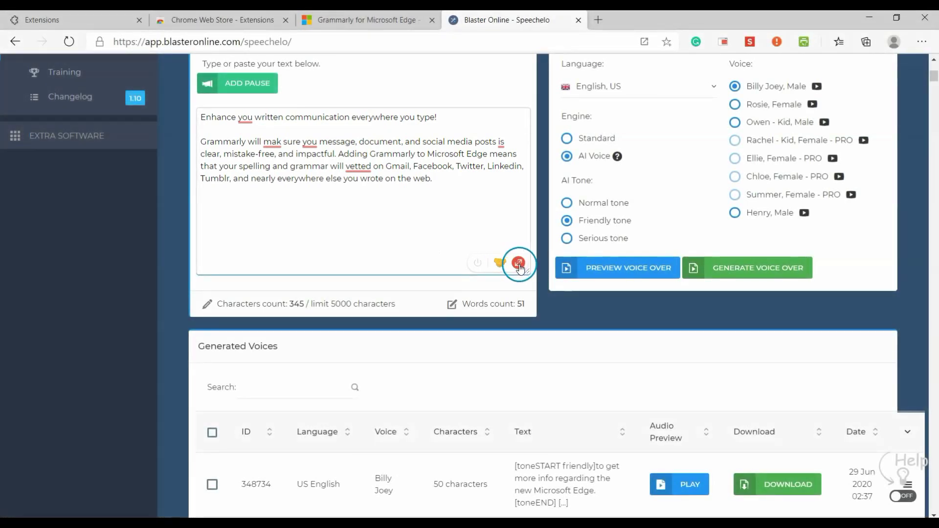
left_click(519, 265)
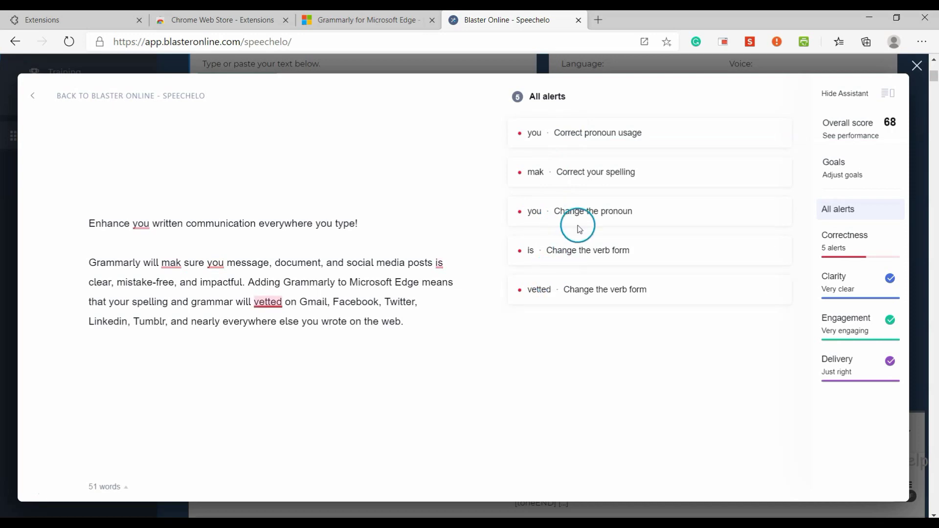
Accept Grammarly's fixes (you→your twice, mak→make, vetted→be vetted), then close the editor
left_click(144, 221)
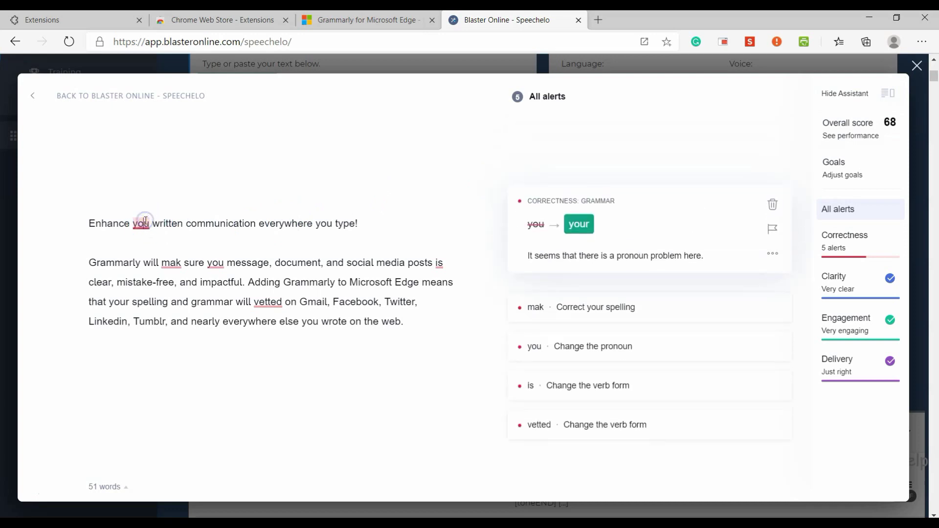
left_click(578, 224)
left_click(492, 262)
left_click(307, 243)
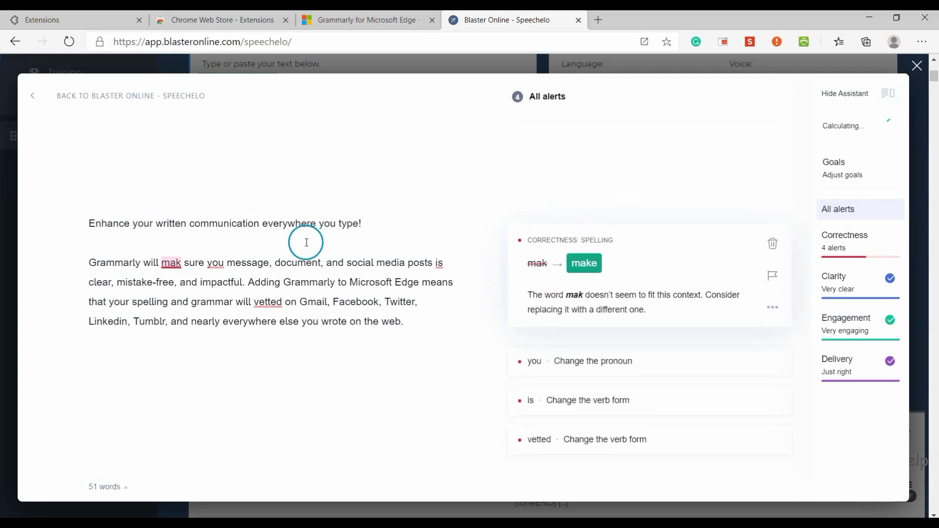
left_click(591, 270)
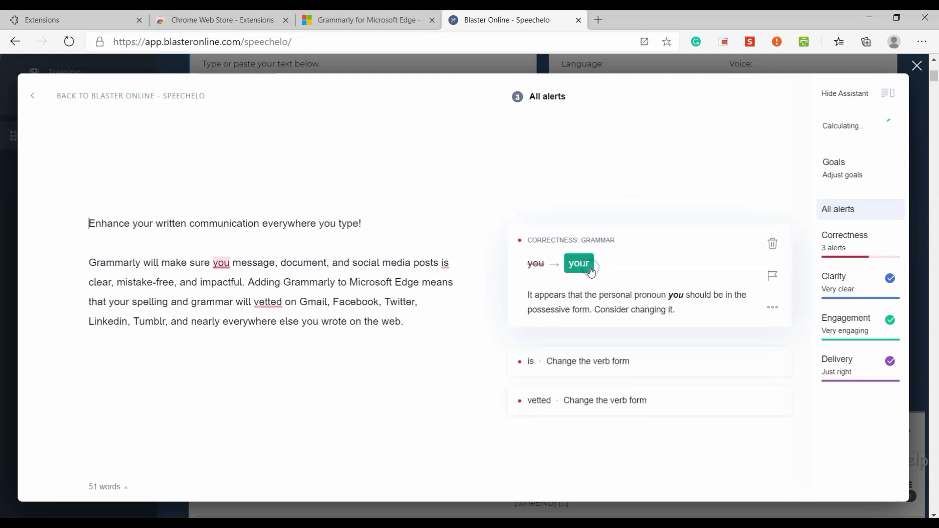
left_click(591, 272)
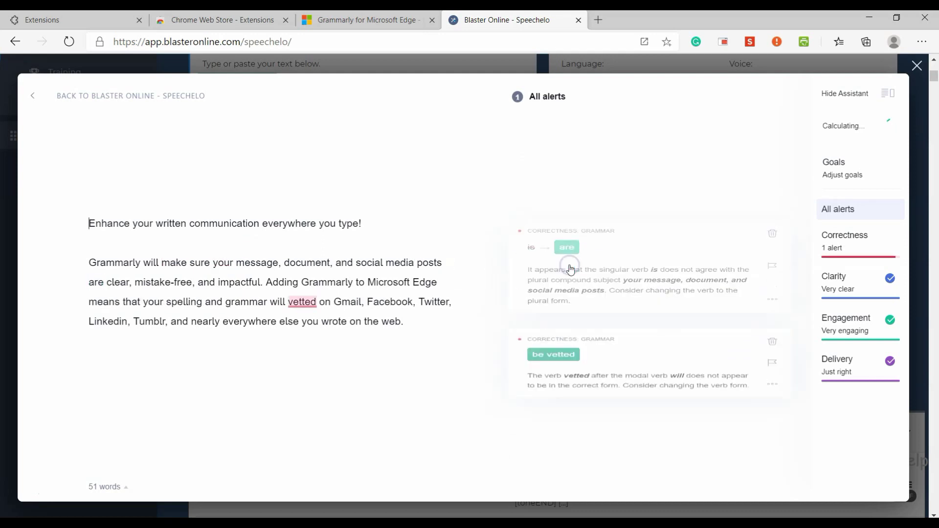
left_click(555, 305)
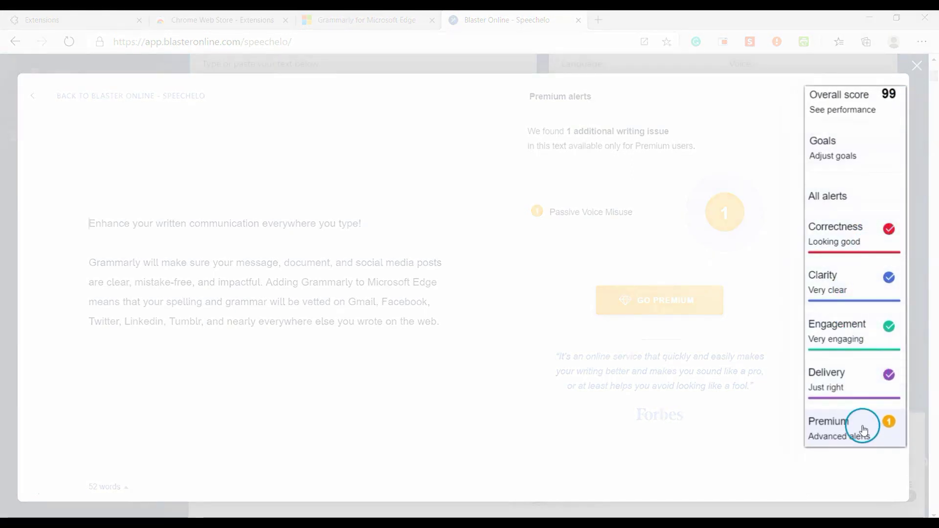
left_click(916, 67)
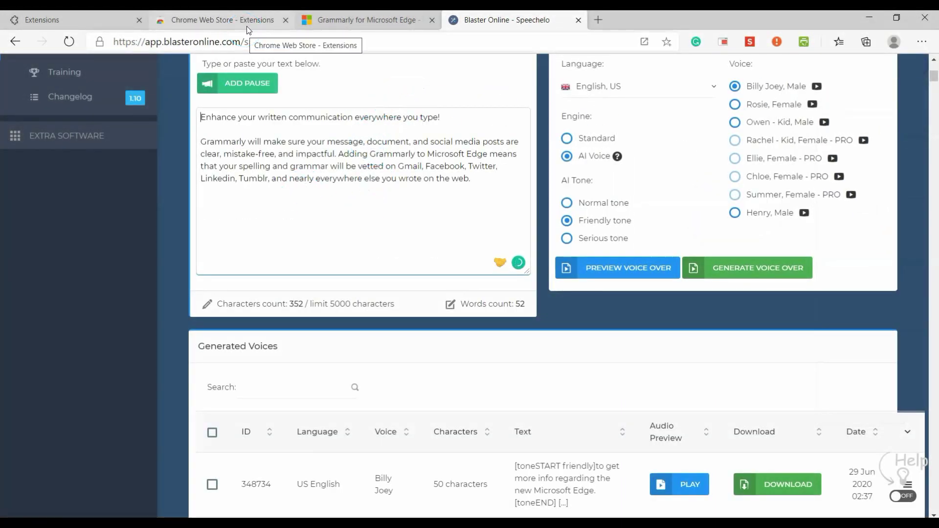
Search Edge Add-ons for 'grammarly', open Grammarly for Microsoft Edge, and read its full description
left_click(121, 125)
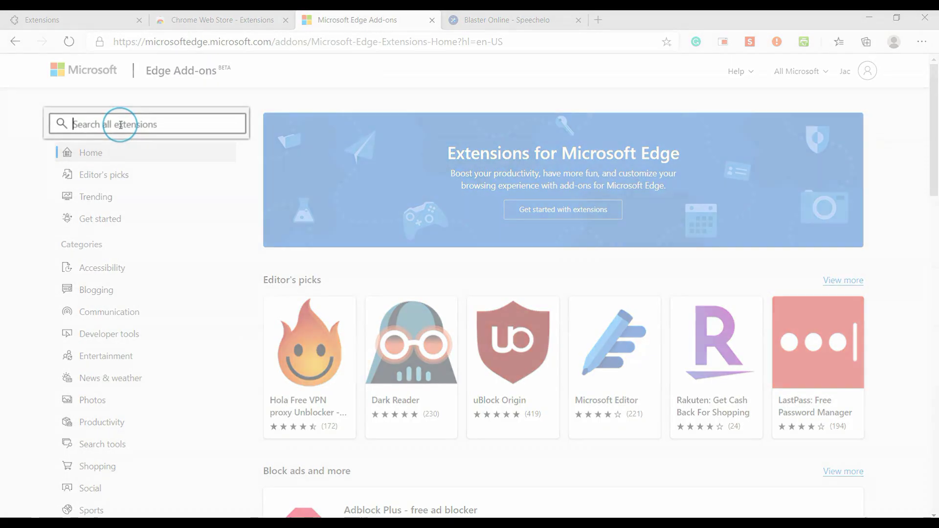
type("gram")
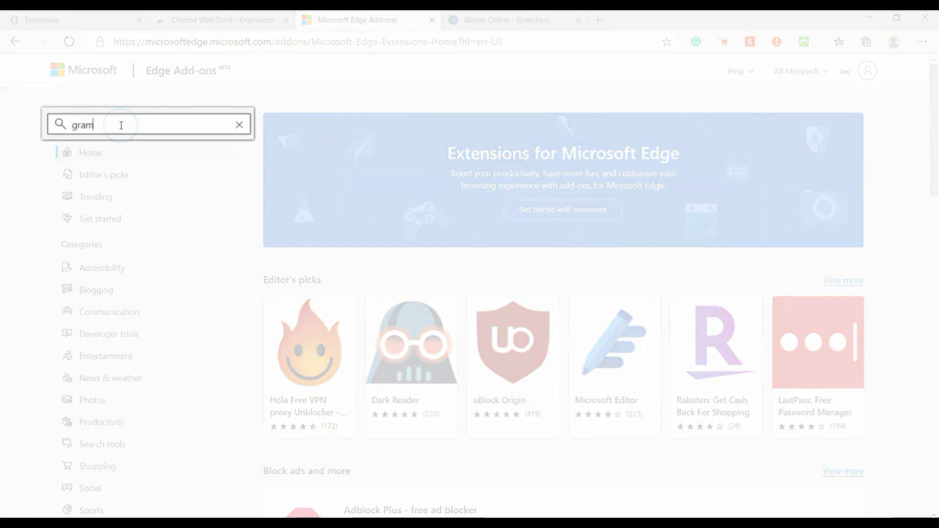
type("marly")
key("Return")
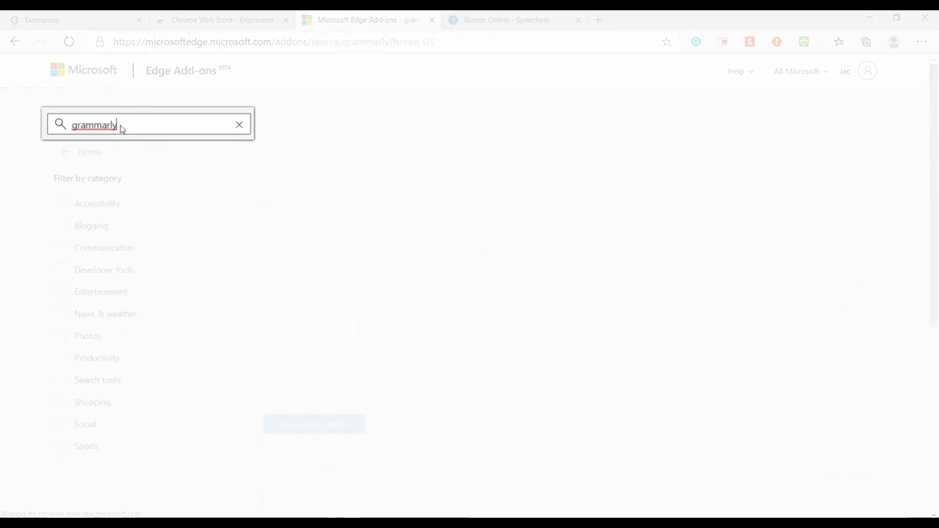
left_click(539, 192)
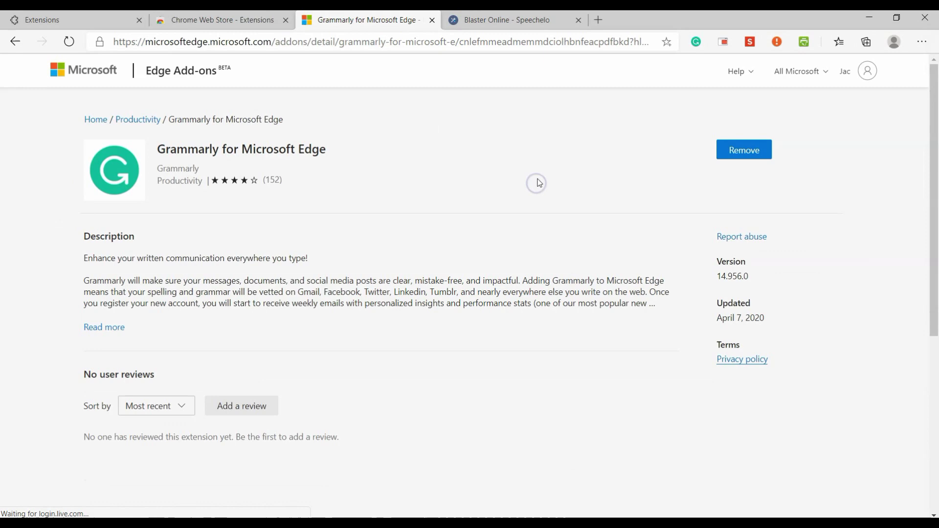
left_click(121, 326)
scroll(266, 299, "down", 3)
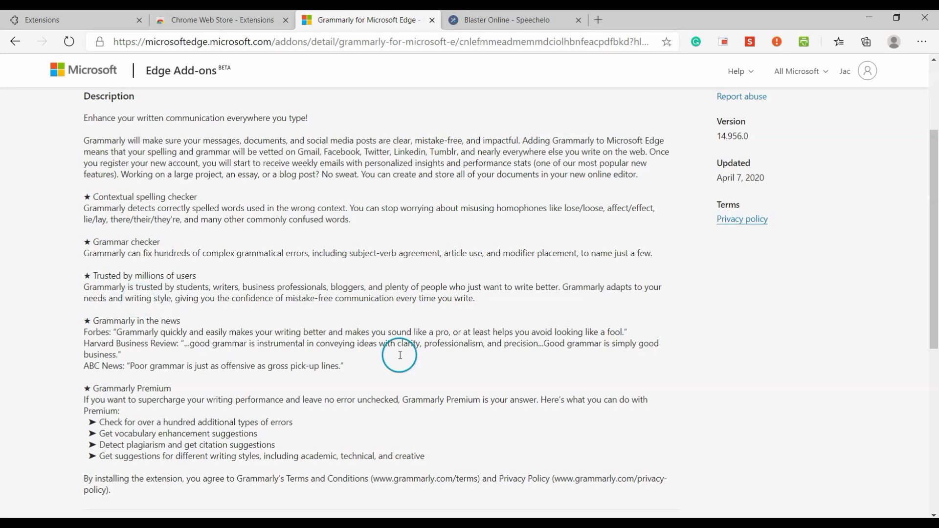
scroll(831, 152, "up", 3)
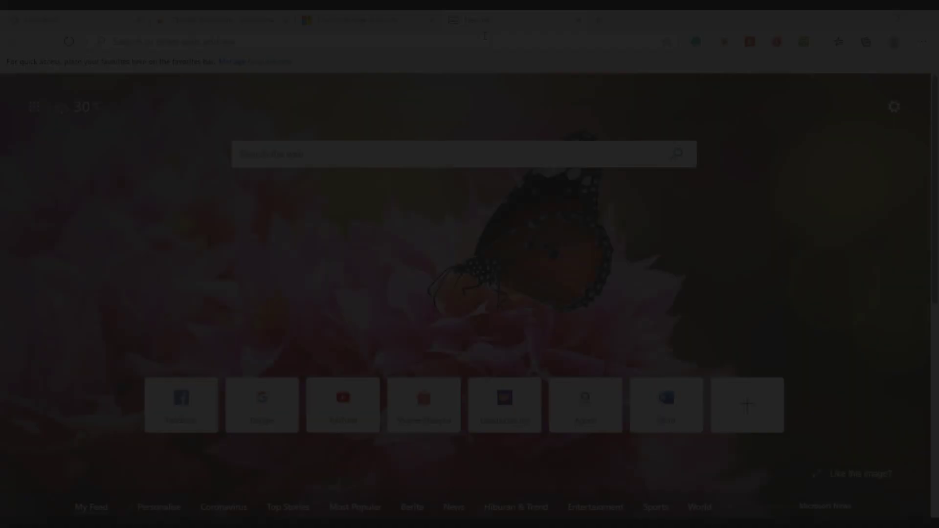
Load the Agoda site and re-activate ShopBack's up to 5% cashback for it
type("agoda")
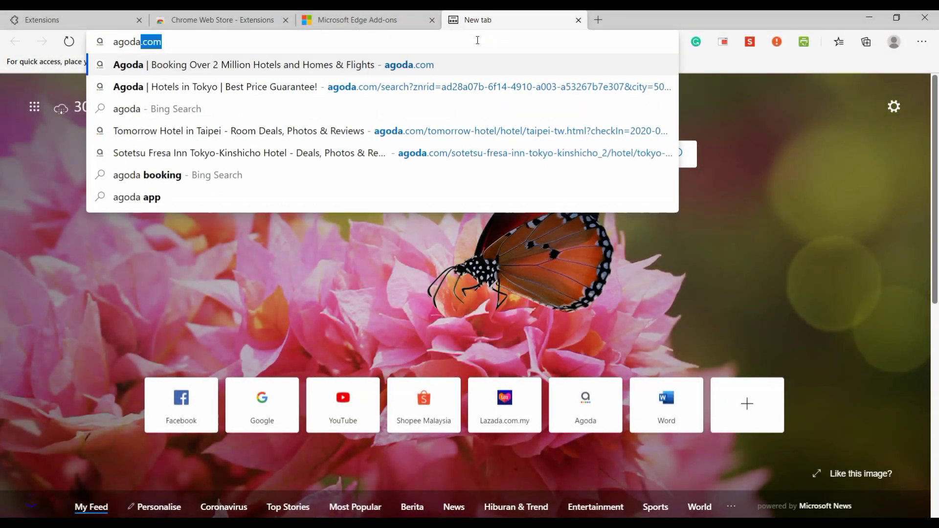
key("Return")
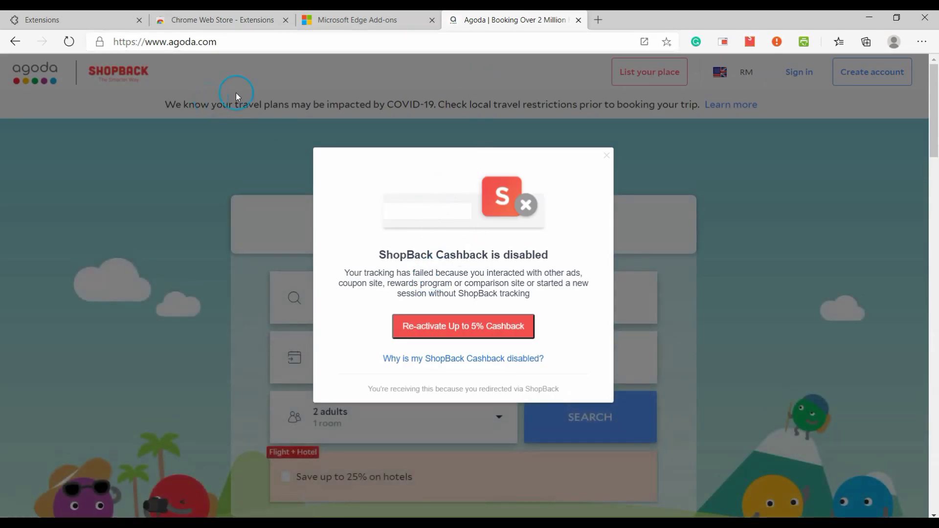
left_click(424, 327)
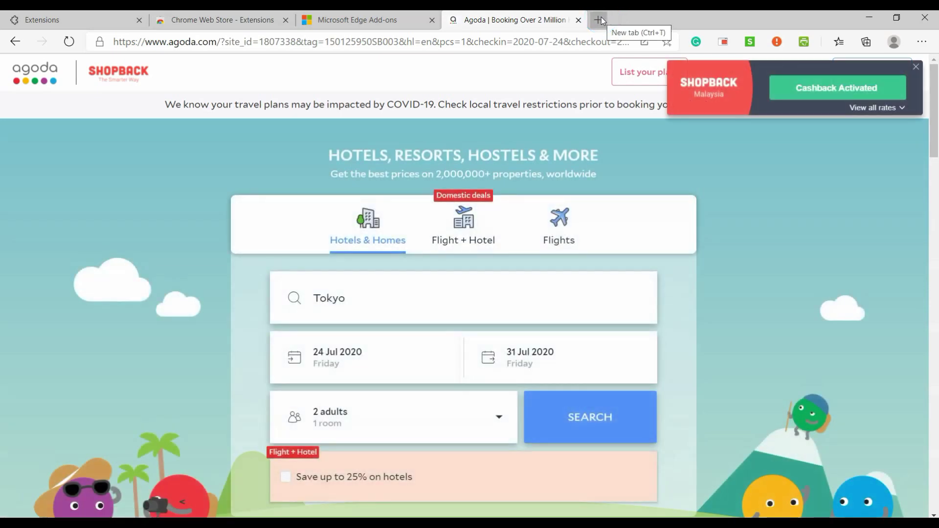
Open Taobao in a new tab, dismiss the translate offer, and search for 't shirt'
left_click(601, 20)
left_click(560, 139)
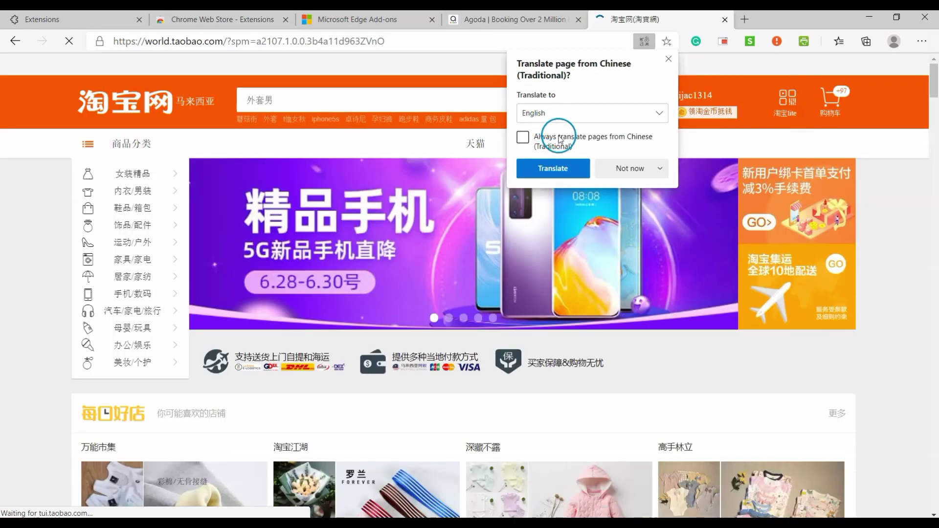
left_click(668, 59)
left_click(461, 95)
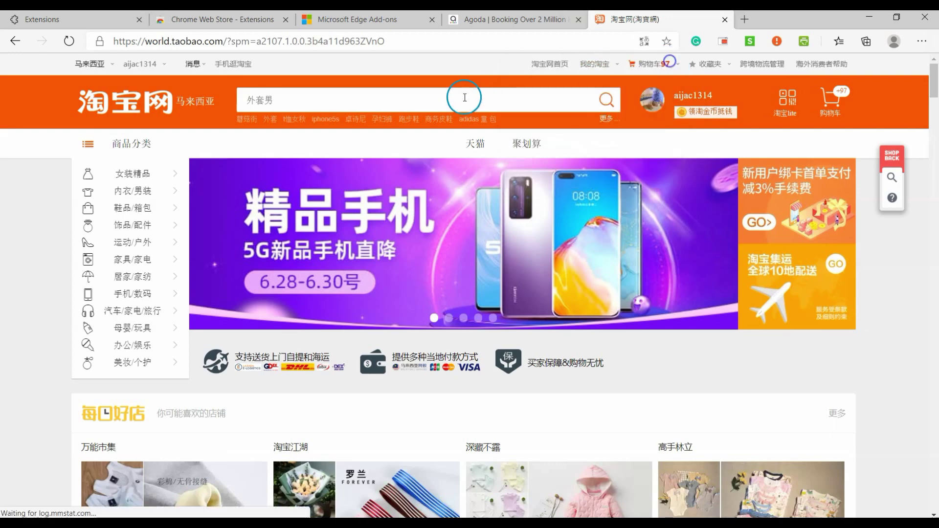
type("ta")
key("BackSpace")
key("BackSpace")
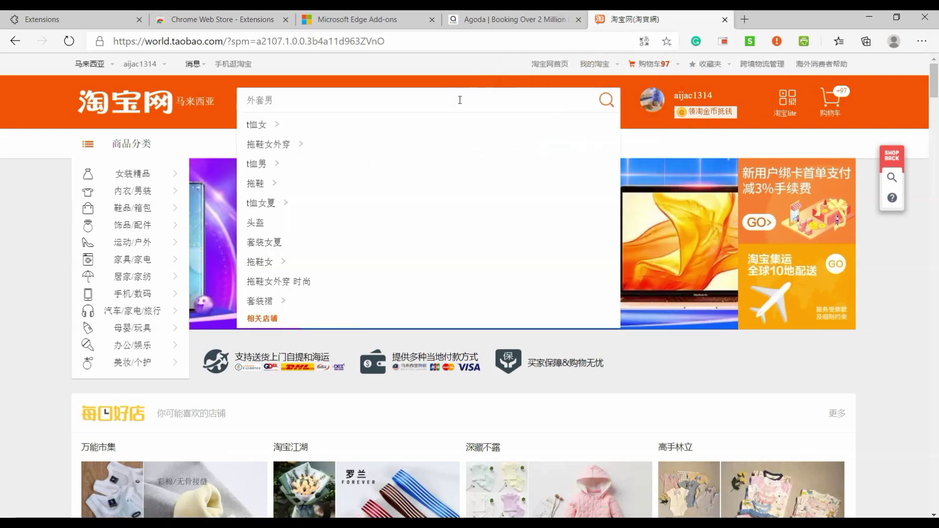
type("t")
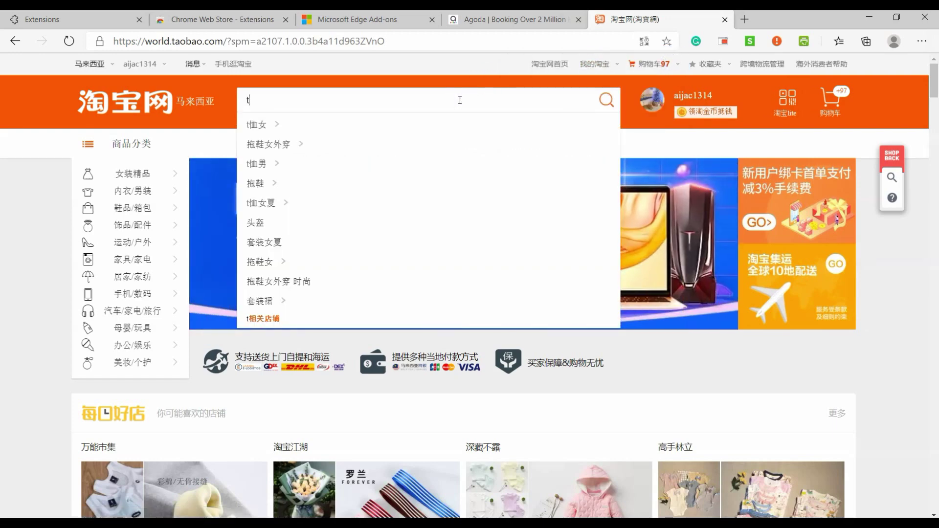
type(" shirt")
key("Return")
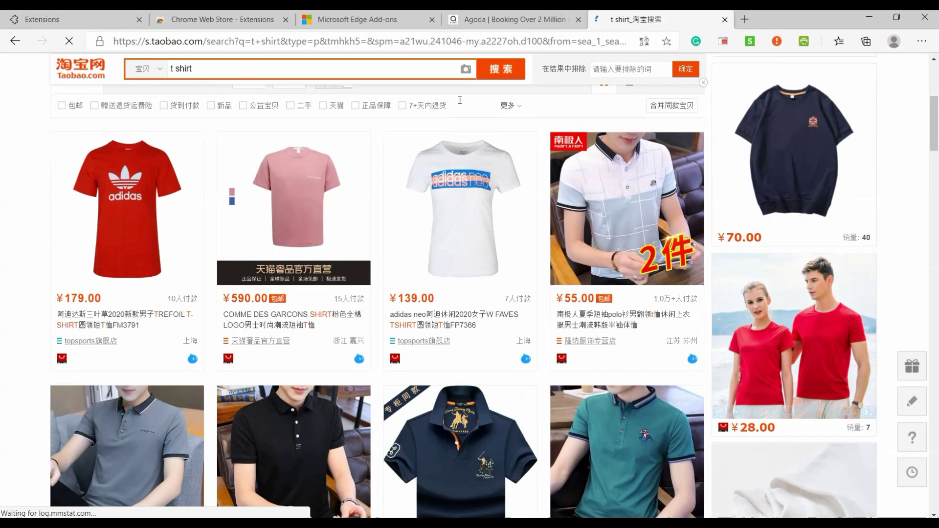
Open the pink COMME DES GARCONS shirt, pick size M, and start a new tab
left_click(316, 196)
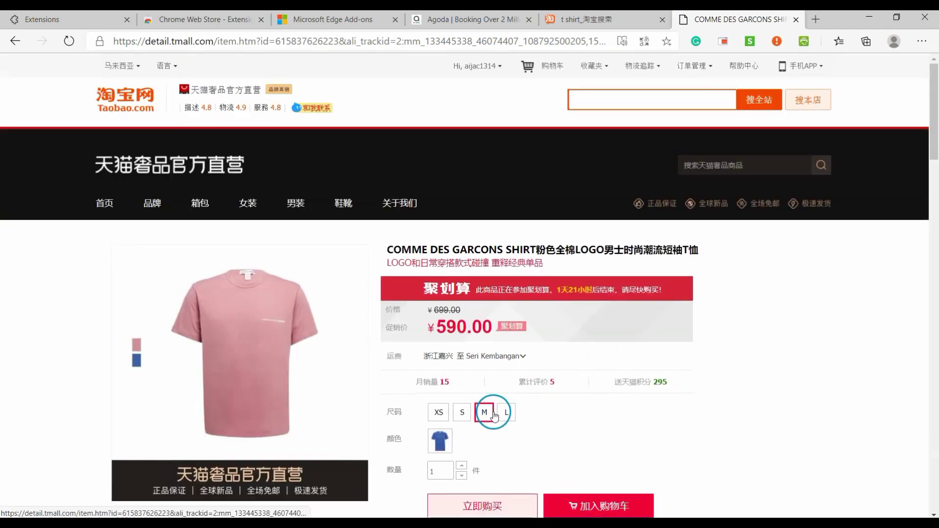
left_click(485, 414)
scroll(601, 412, "down", 3)
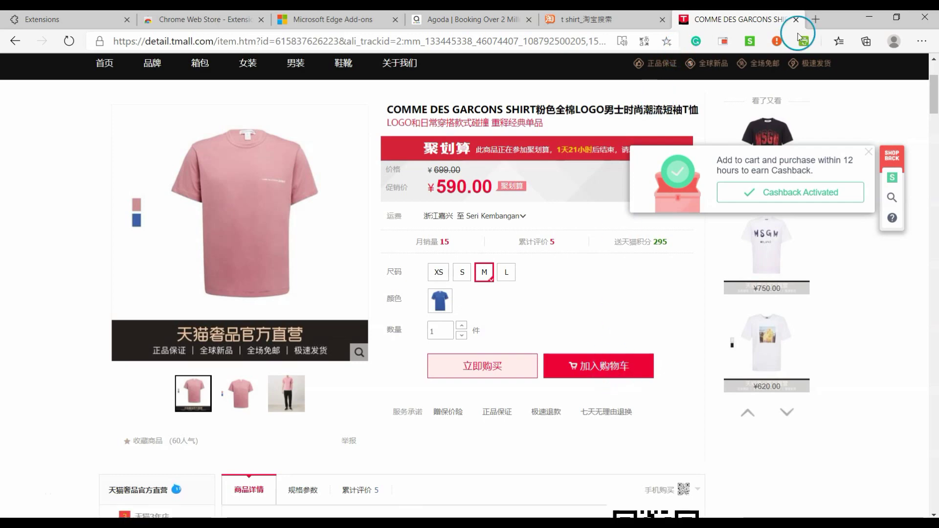
left_click(815, 20)
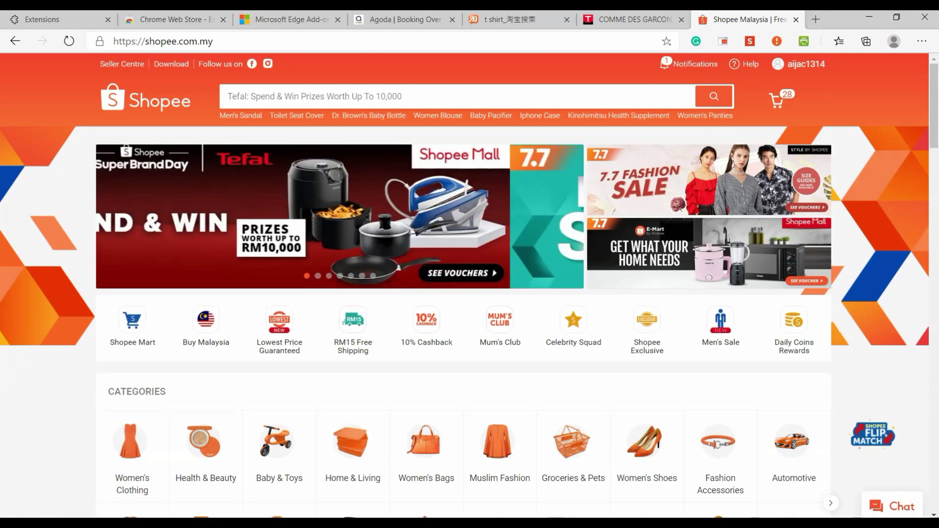
Load Lazada Malaysia's home page in another new tab
left_click(816, 24)
type("laz")
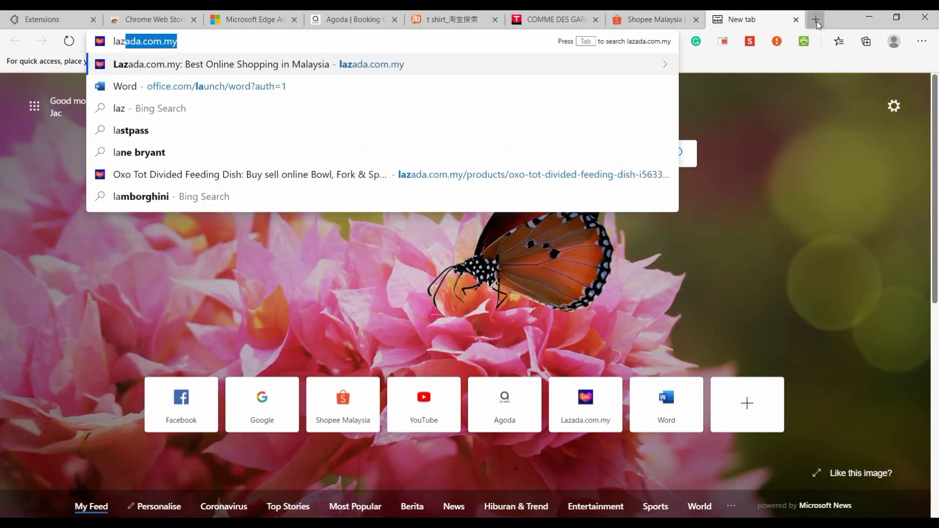
type("ad")
key("Return")
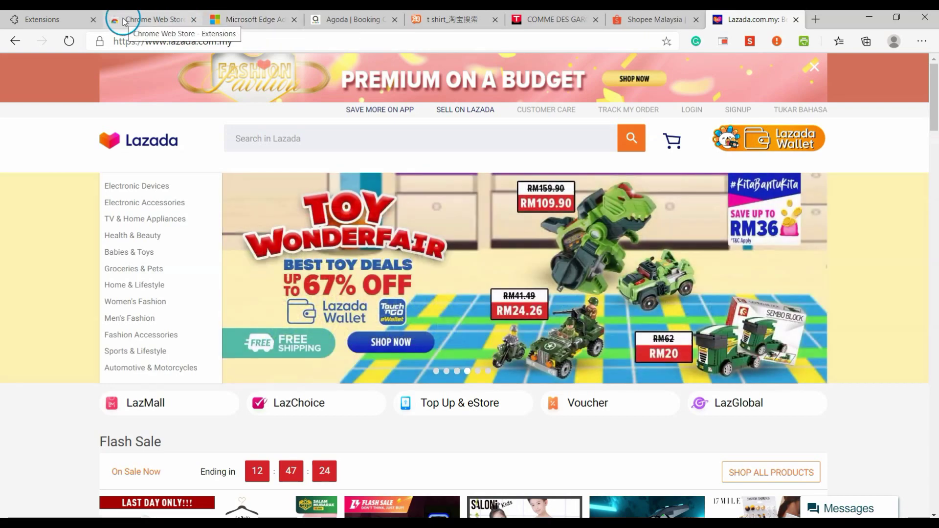
Back in the Chrome Web Store, search for 'shopback'
left_click(117, 19)
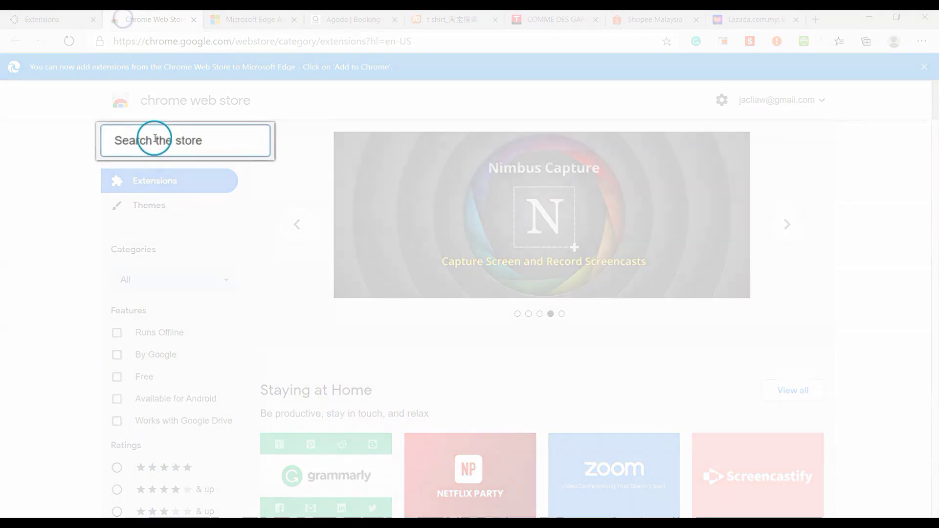
left_click(155, 138)
type("shopback")
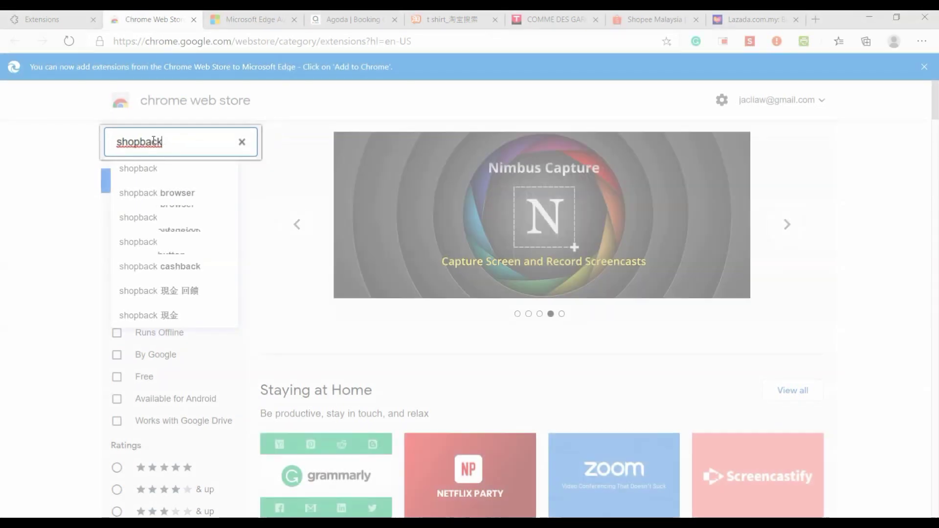
left_click(147, 163)
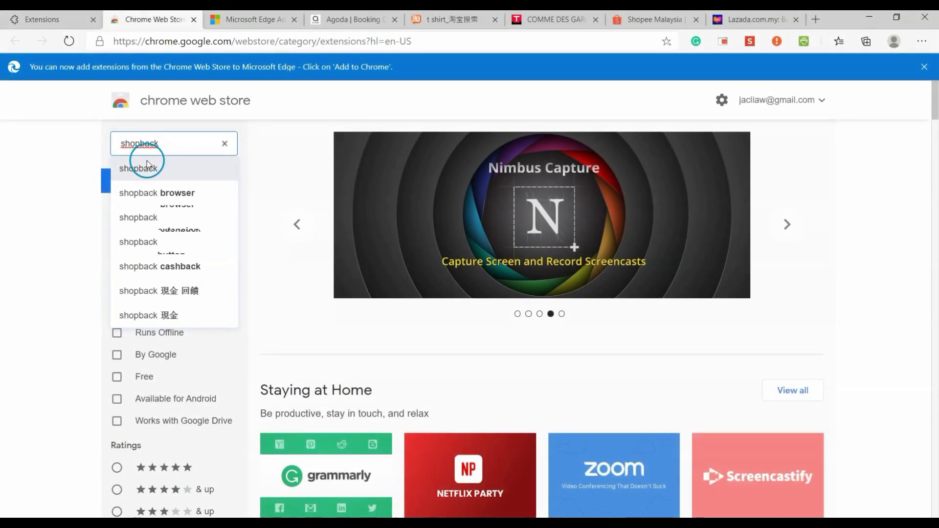
Open the ShopBack Cashback Button listing and read its expanded overview
left_click(385, 295)
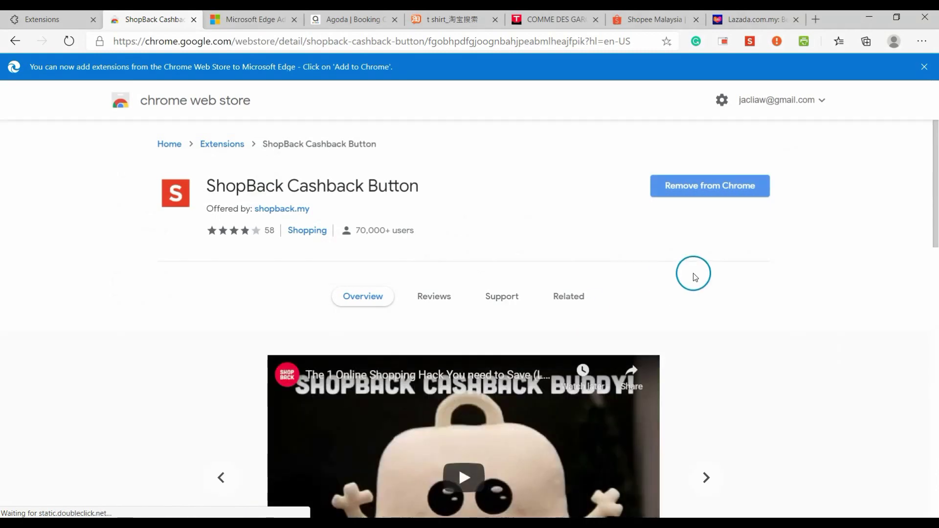
scroll(694, 274, "down", 3)
scroll(394, 396, "down", 6)
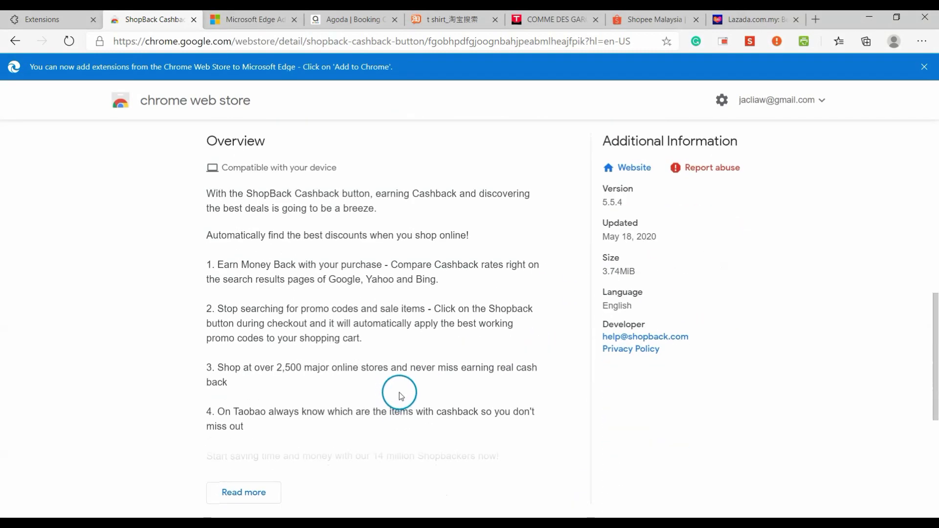
left_click(259, 493)
scroll(445, 434, "down", 1)
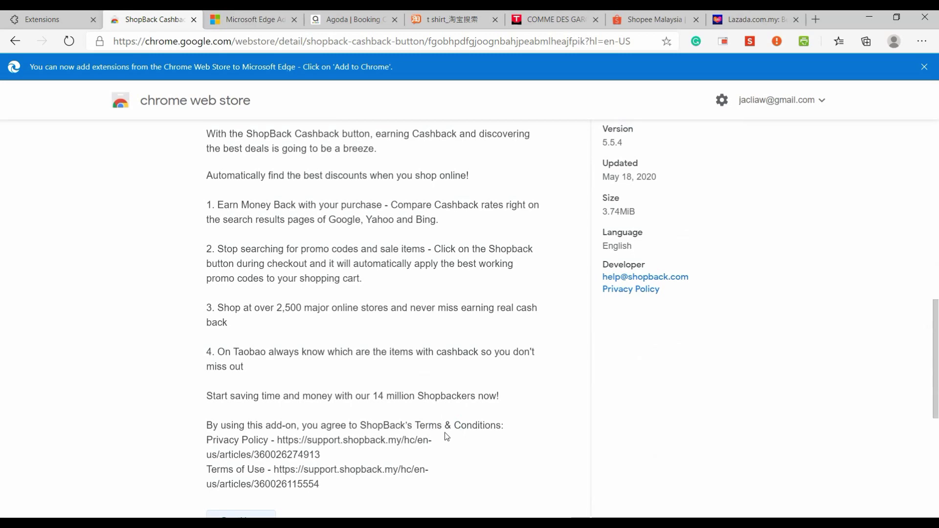
scroll(445, 432, "up", 8)
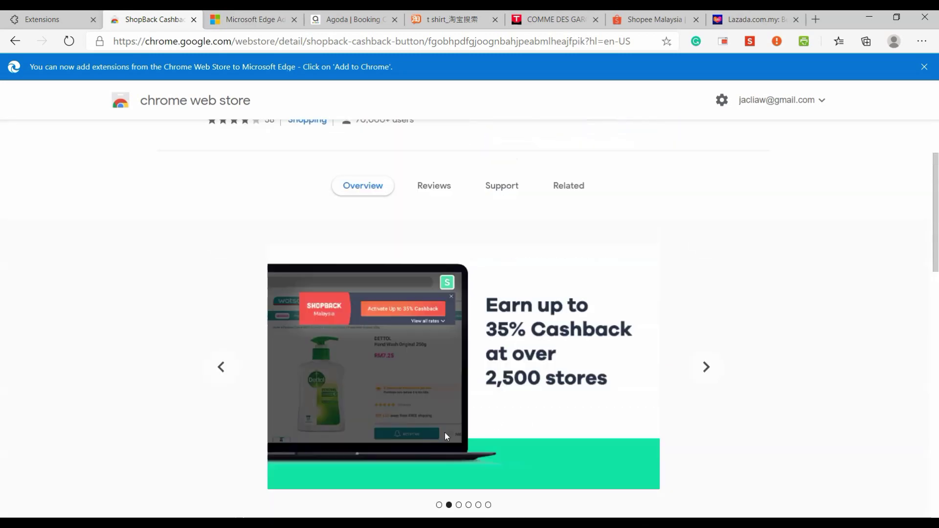
scroll(694, 166, "up", 1)
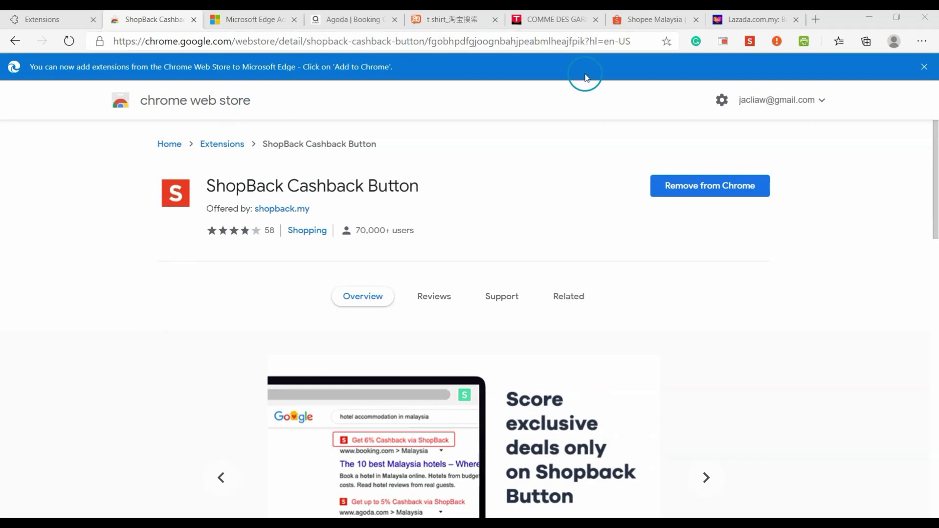
Hide and restore all tabs with Panic Button, then bring up its extension menu
left_click(778, 43)
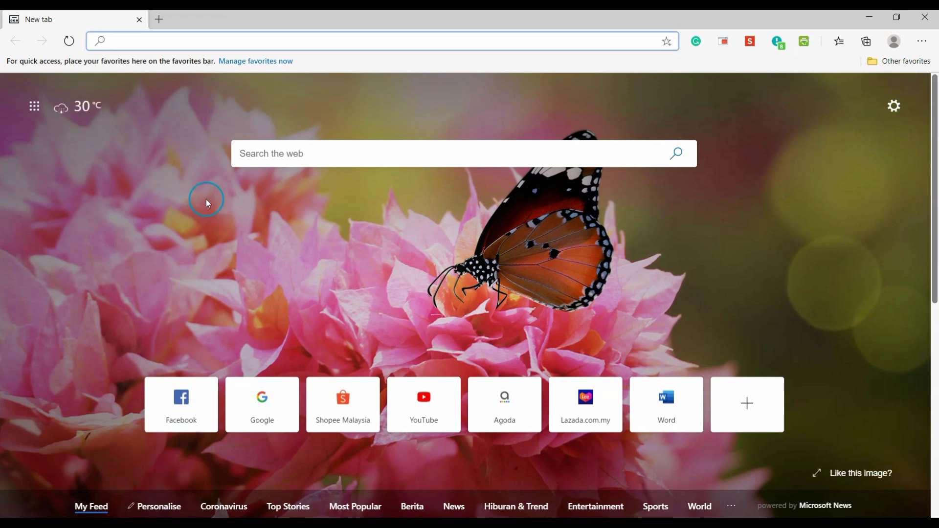
left_click(777, 42)
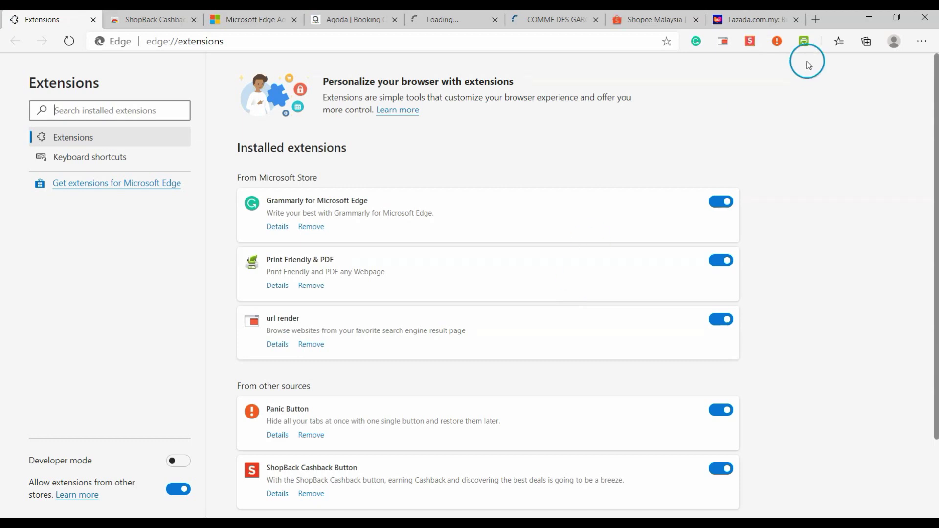
right_click(778, 43)
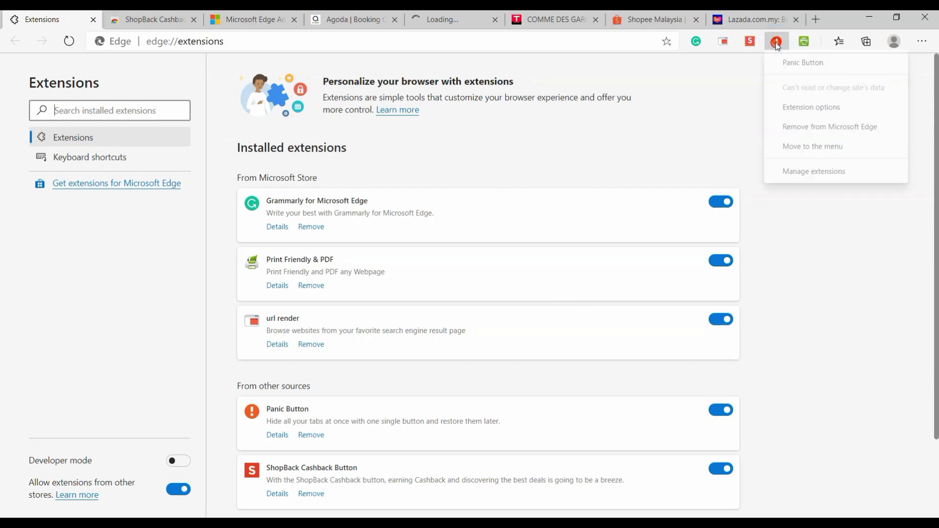
Open Panic Button options and add, then remove, a second safe page entry
left_click(810, 109)
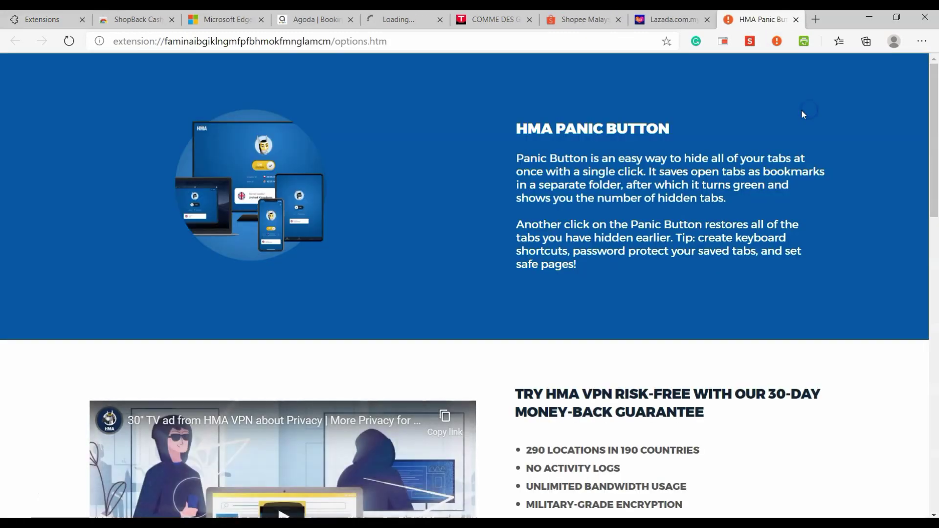
scroll(539, 204, "down", 10)
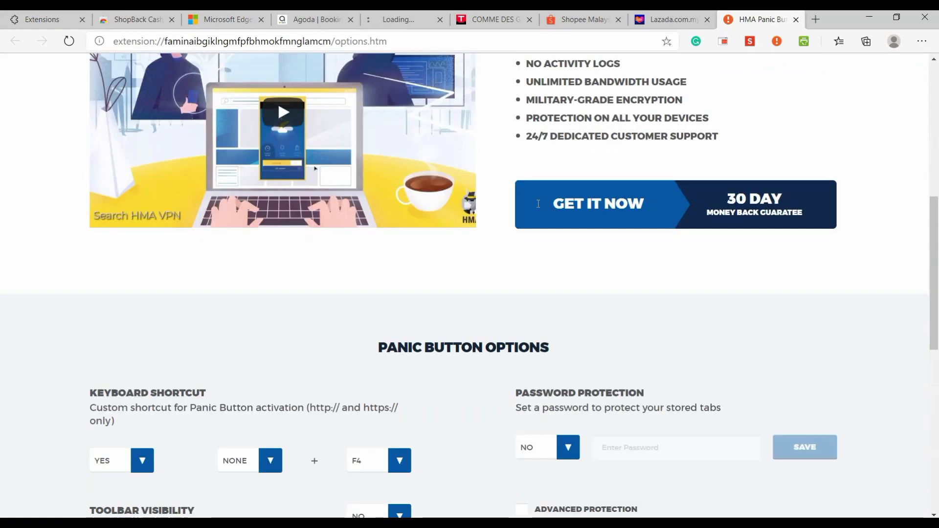
scroll(538, 208, "down", 3)
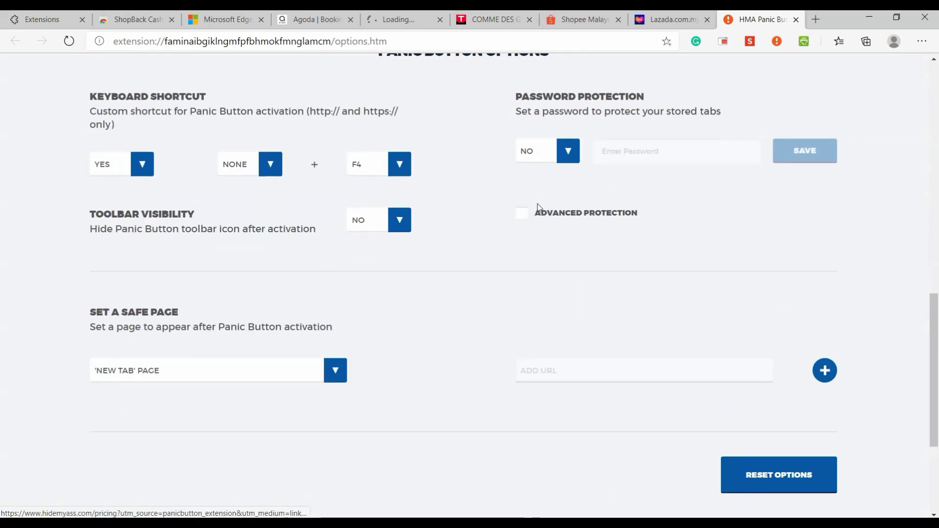
left_click(197, 133)
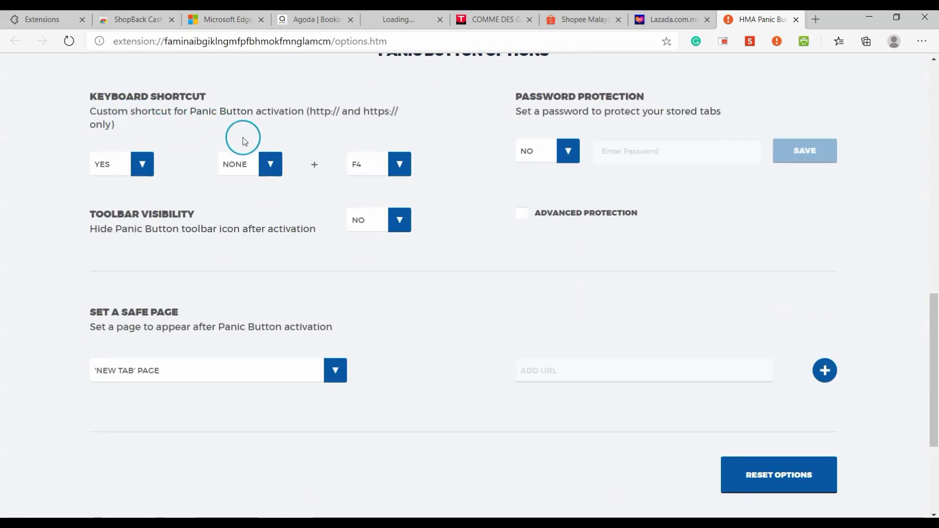
left_click(398, 118)
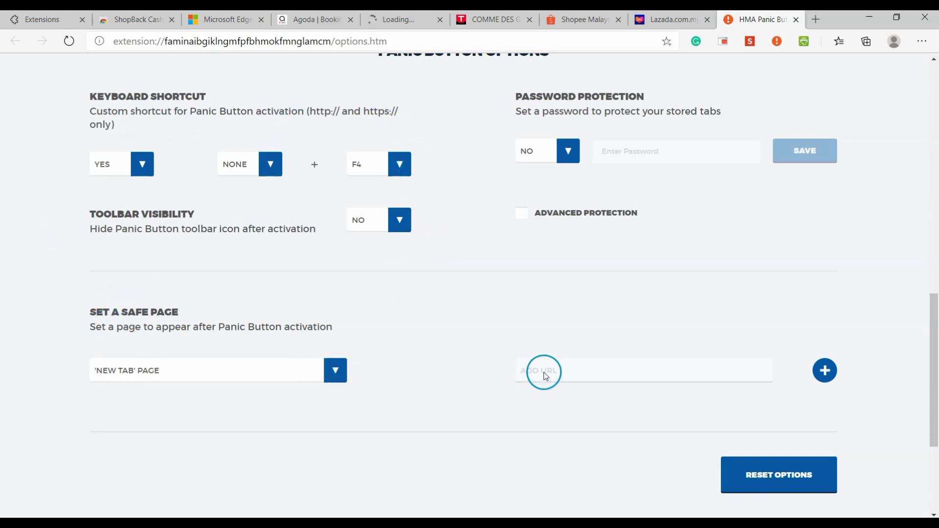
left_click(825, 370)
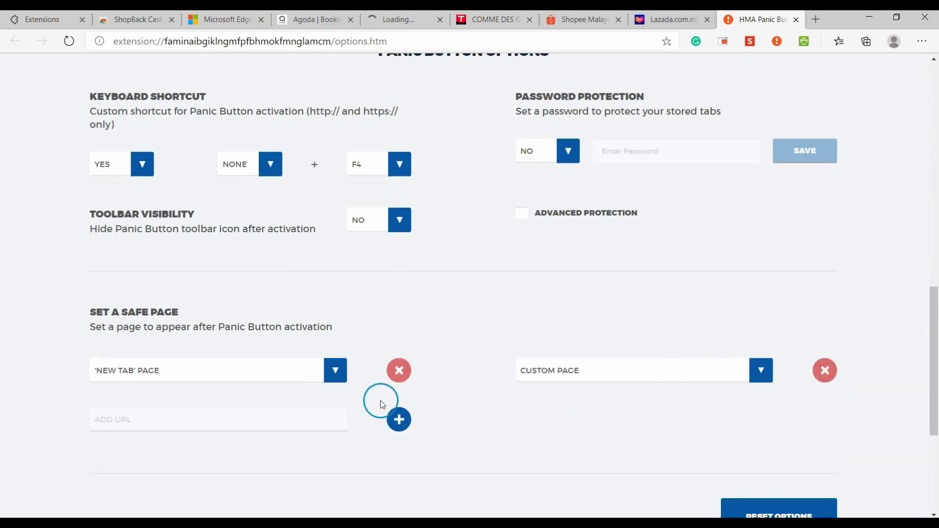
left_click(526, 370)
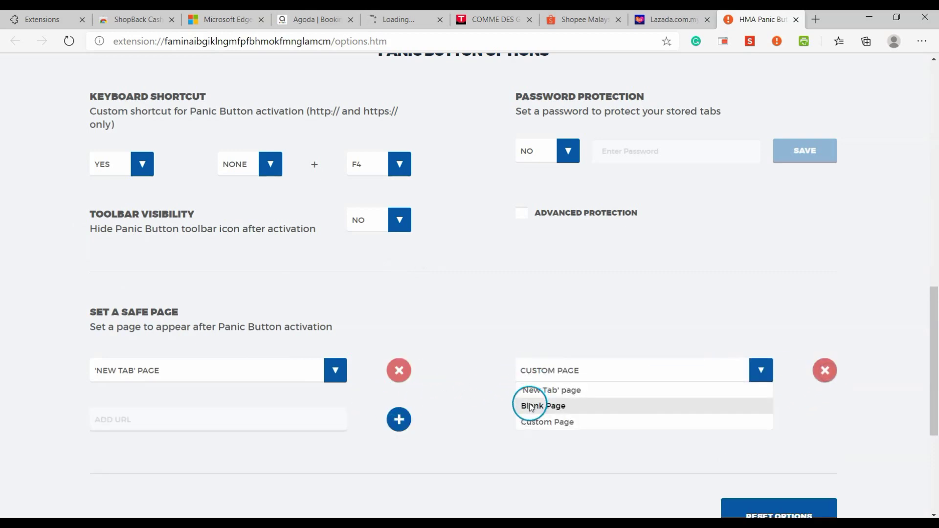
left_click(314, 428)
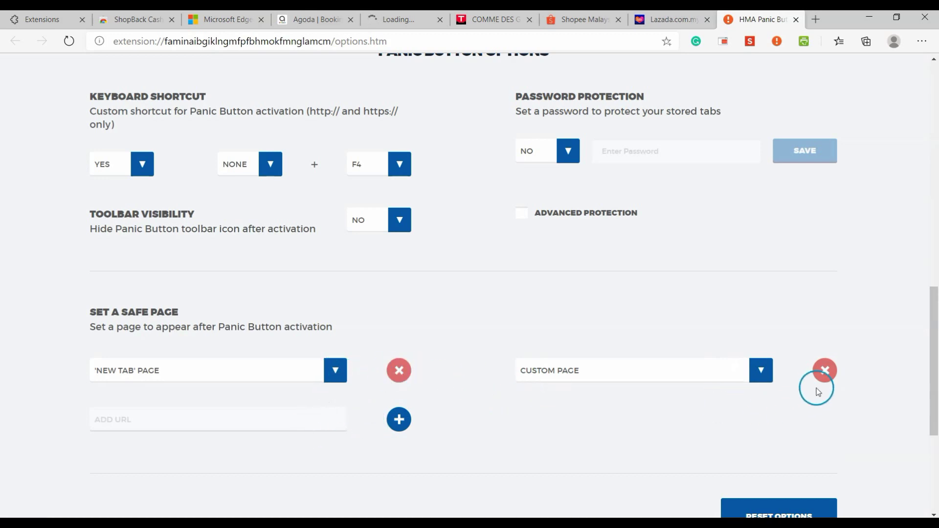
left_click(825, 370)
left_click(338, 372)
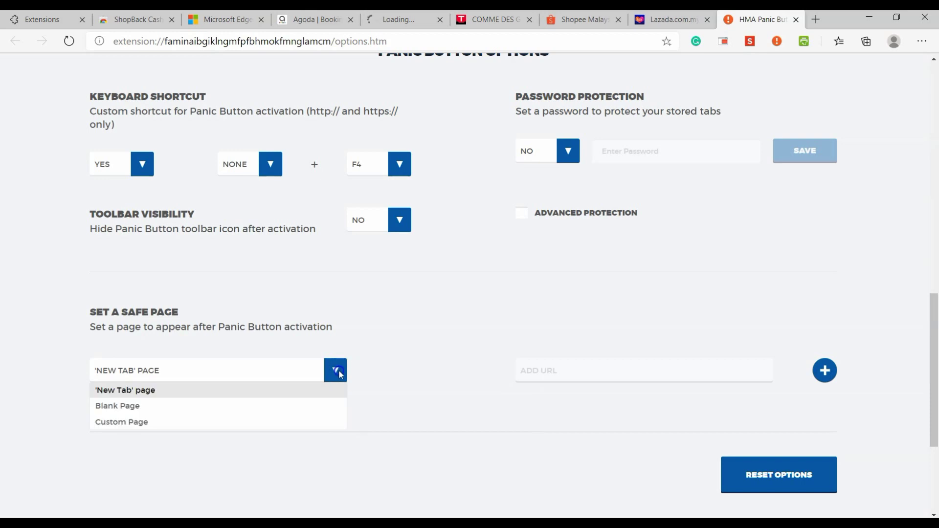
left_click(306, 422)
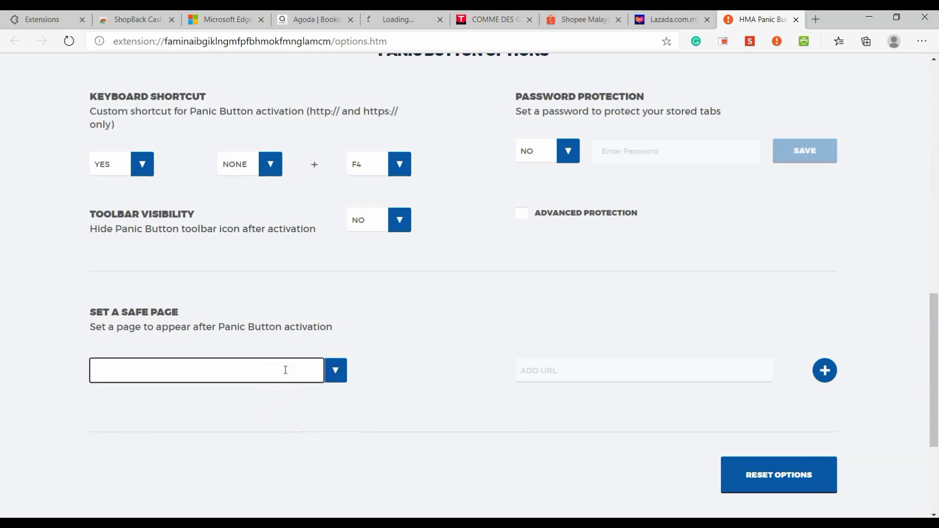
type("www.coo")
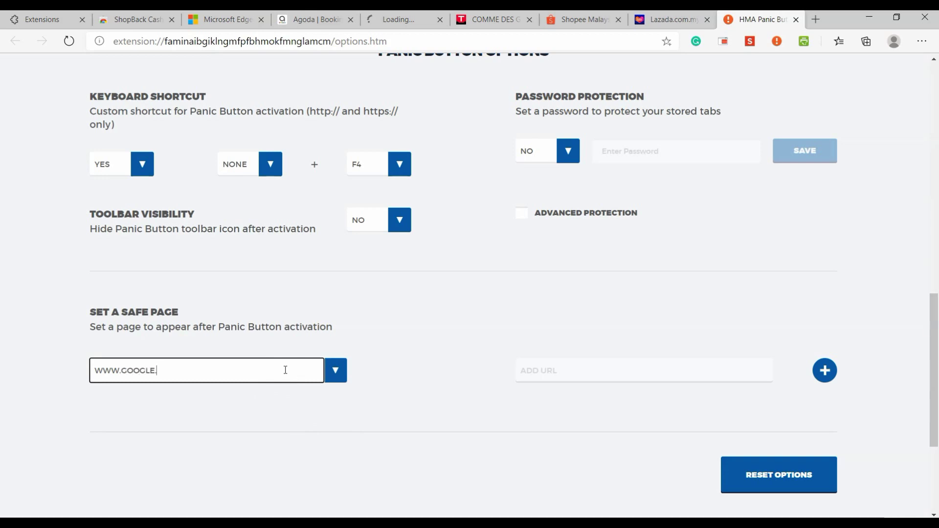
left_click(401, 366)
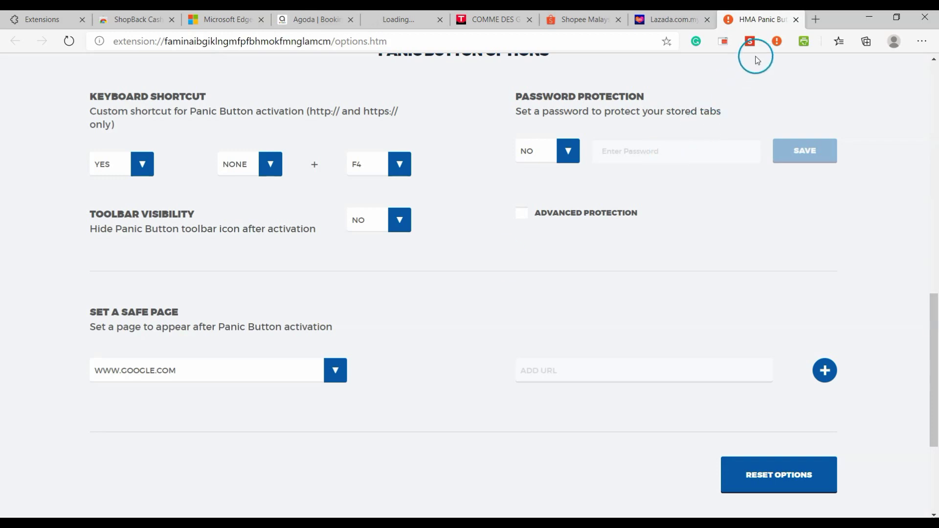
left_click(777, 41)
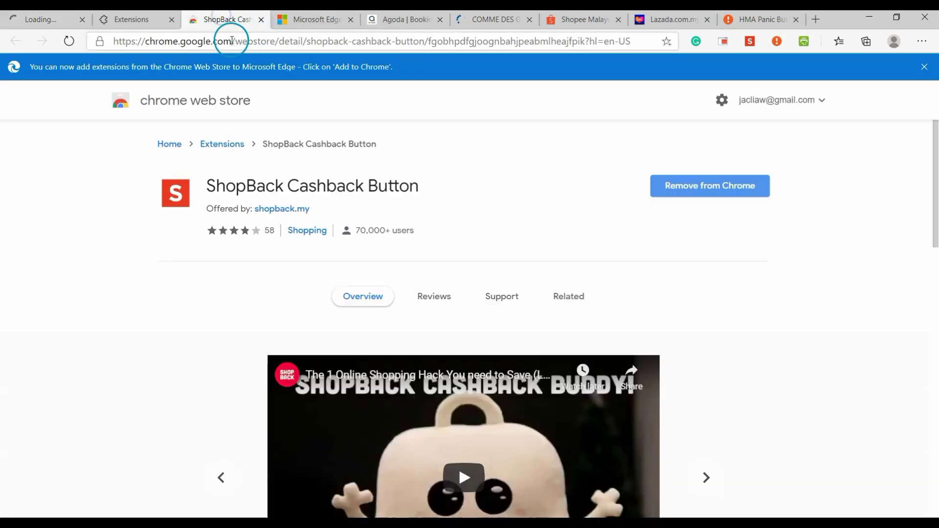
From the store's home page, search extensions for 'panic'
left_click(177, 144)
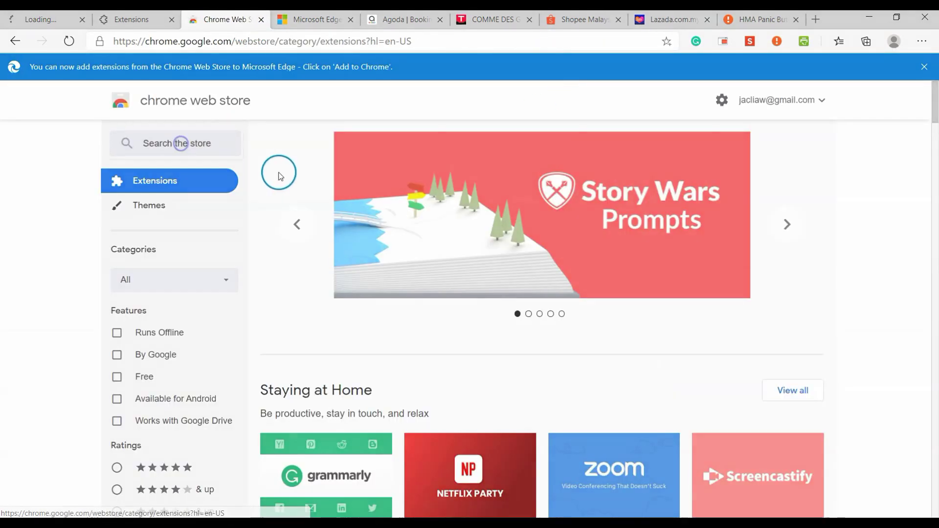
left_click(221, 135)
type("panic")
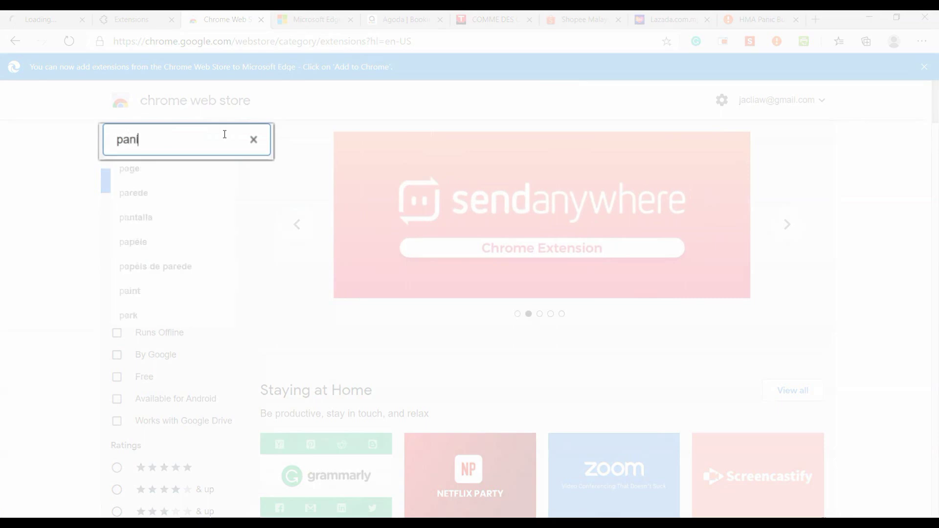
left_click(178, 170)
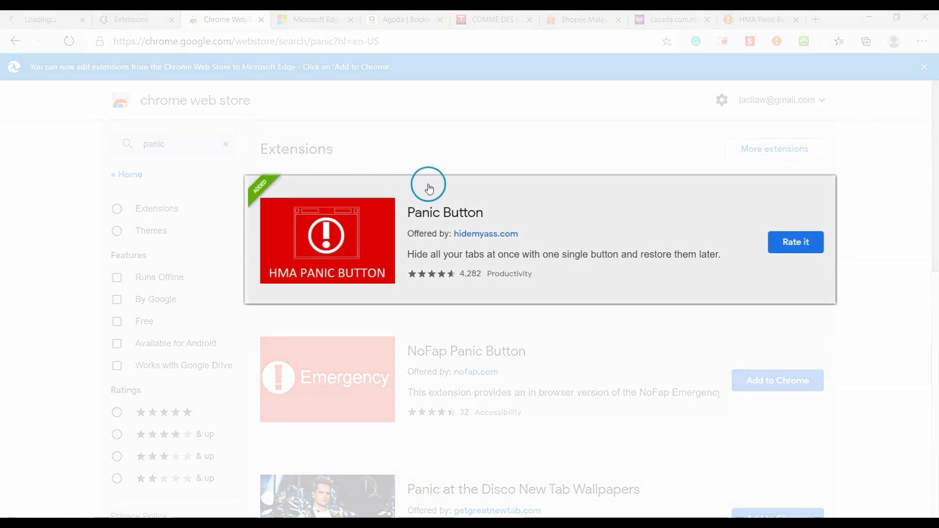
Open the Panic Button listing and read its expanded description
left_click(601, 224)
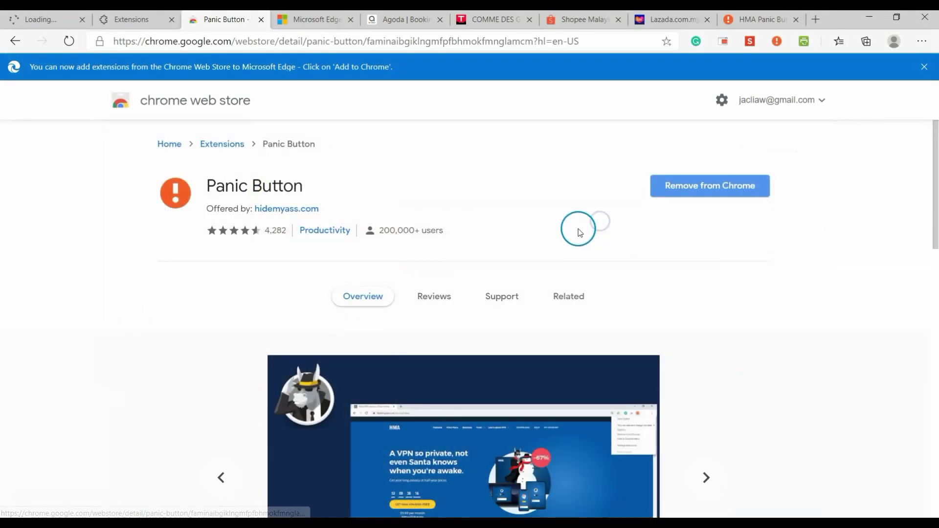
scroll(578, 232, "down", 8)
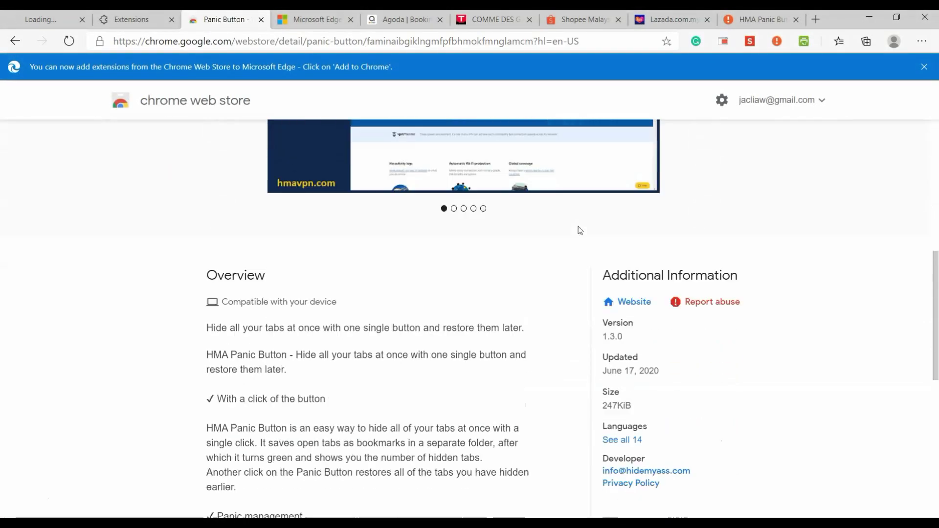
scroll(579, 230, "down", 4)
left_click(308, 381)
scroll(300, 394, "up", 1)
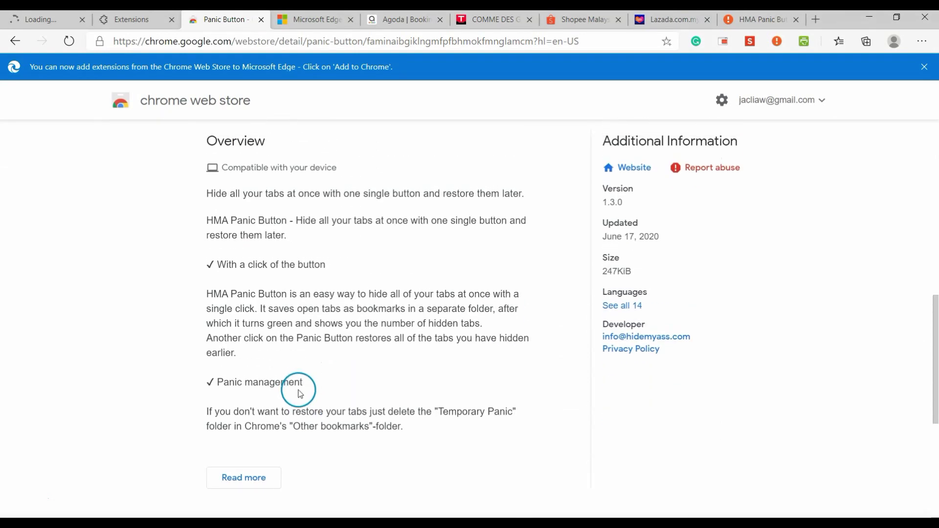
left_click(253, 486)
scroll(511, 394, "down", 1)
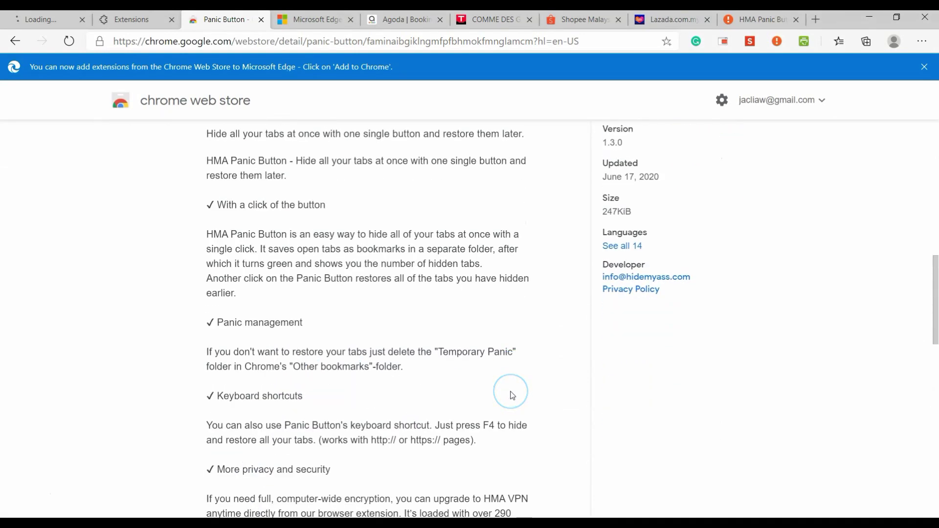
scroll(511, 394, "down", 4)
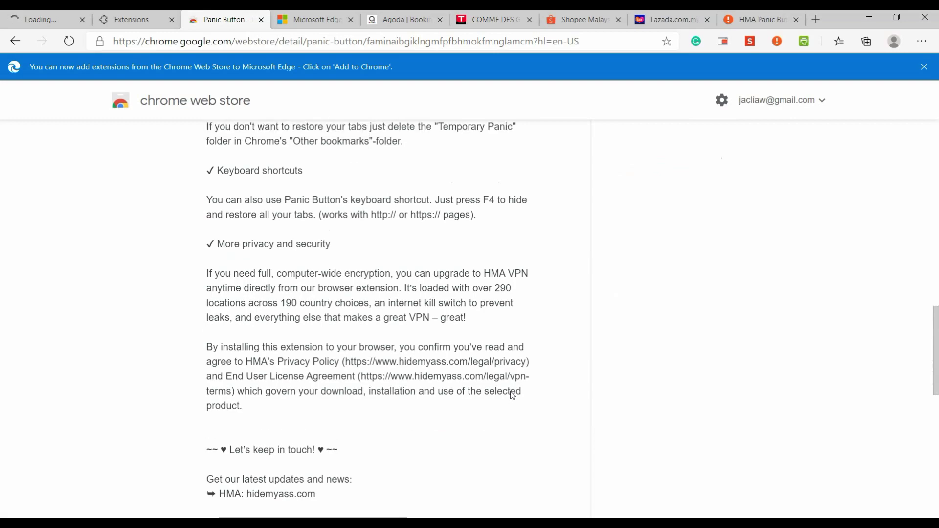
scroll(512, 395, "up", 15)
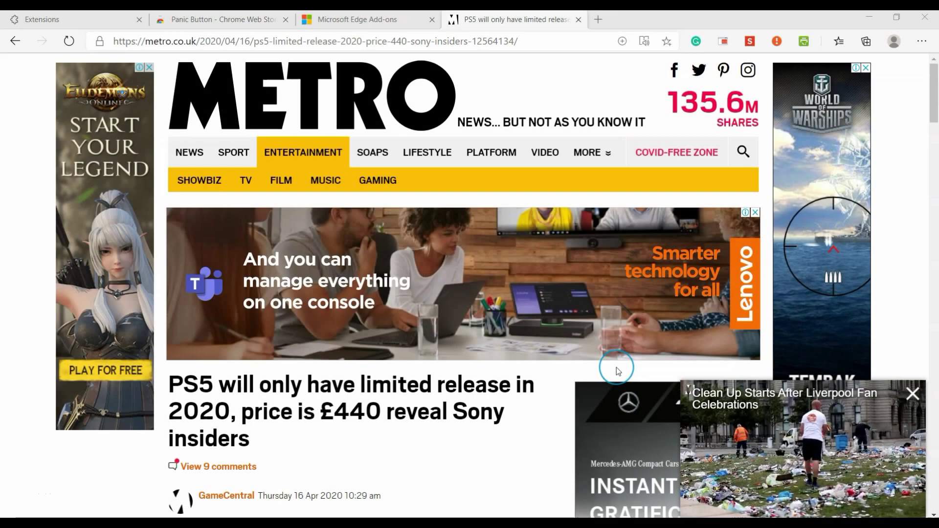
Scroll through the Metro article on the PS5's limited 2020 release and back up
scroll(507, 360, "down", 3)
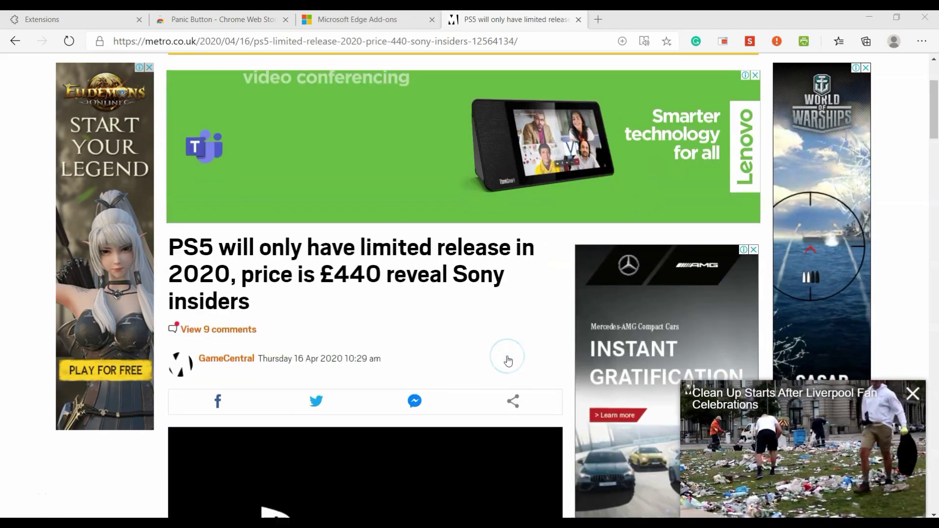
scroll(506, 361, "down", 10)
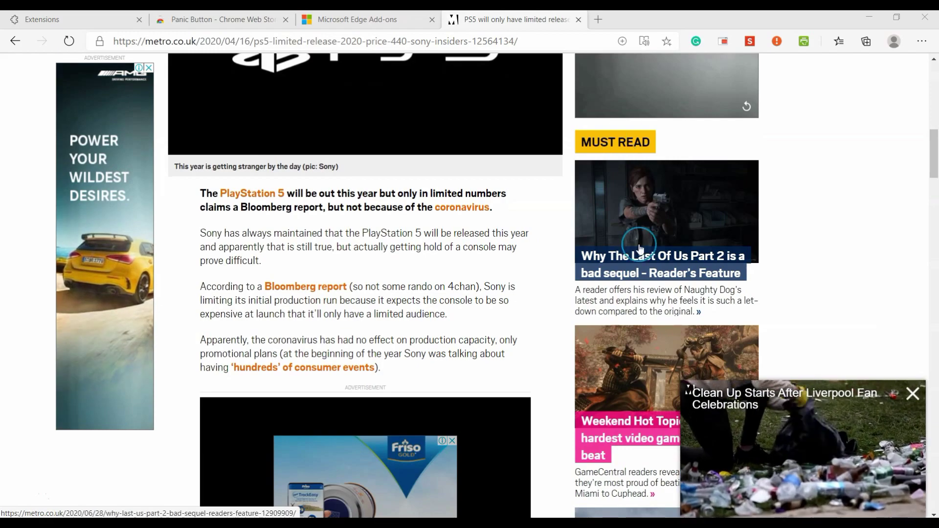
scroll(356, 396, "down", 2)
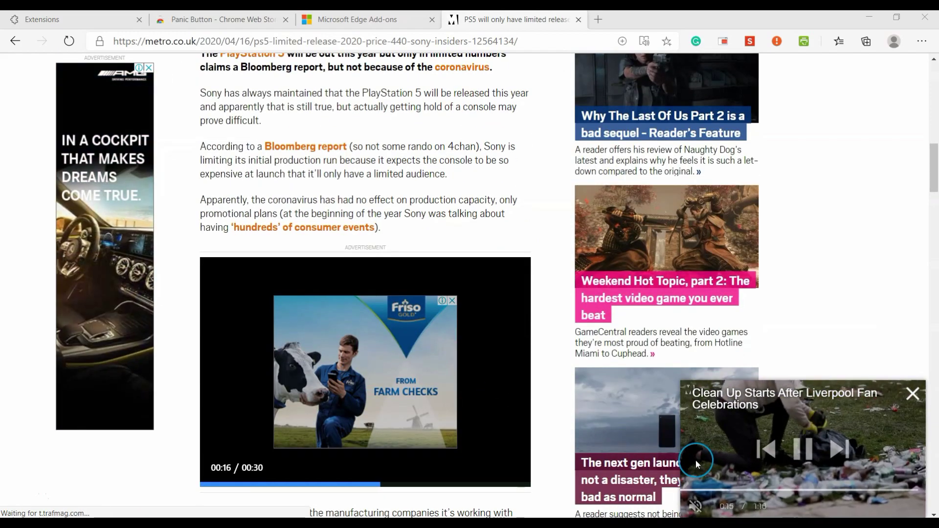
scroll(475, 384, "down", 4)
scroll(475, 387, "down", 11)
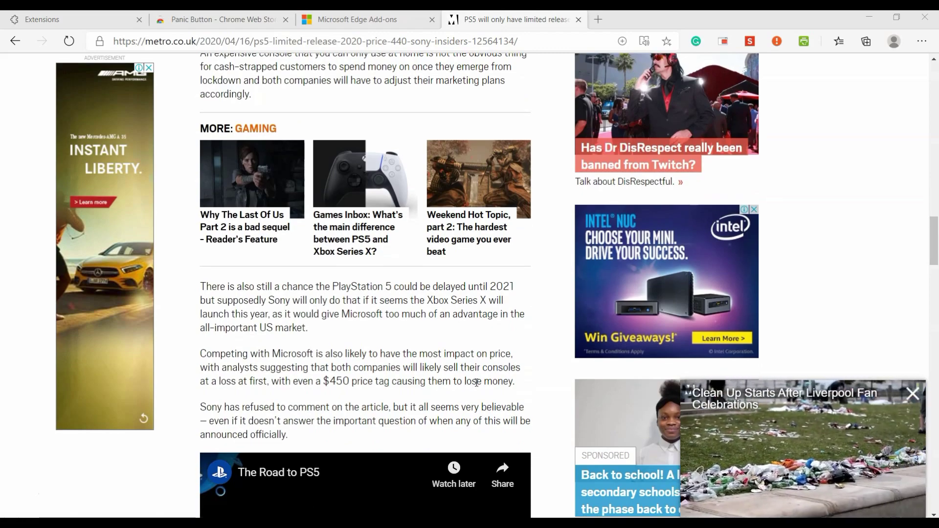
scroll(477, 386, "up", 15)
scroll(477, 383, "up", 13)
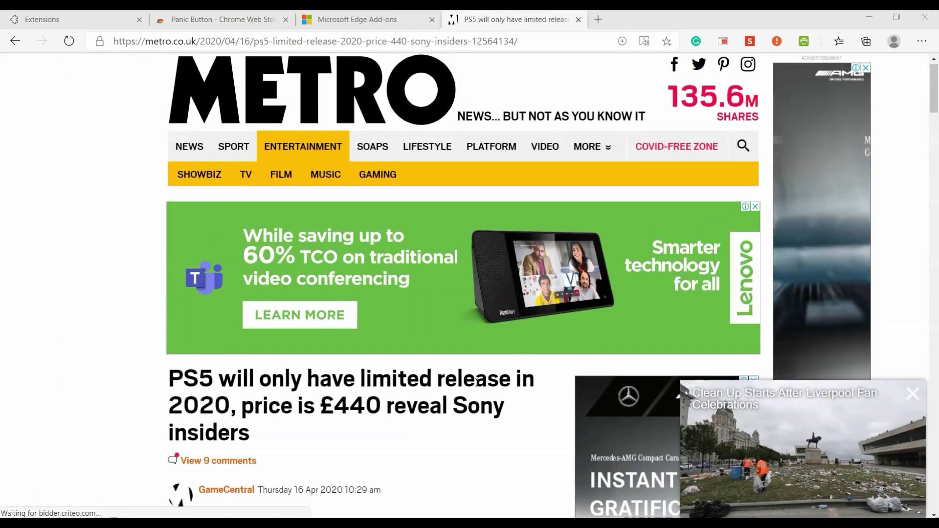
left_click(804, 41)
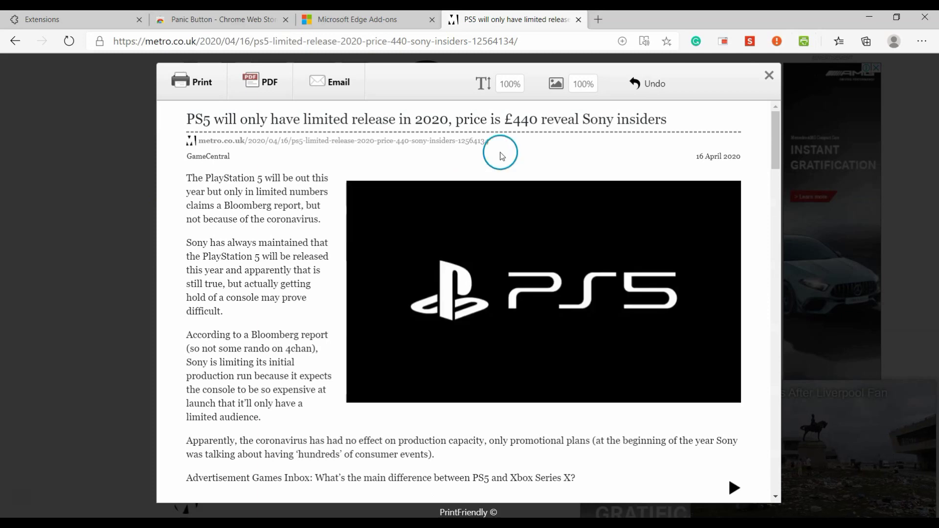
scroll(540, 150, "down", 7)
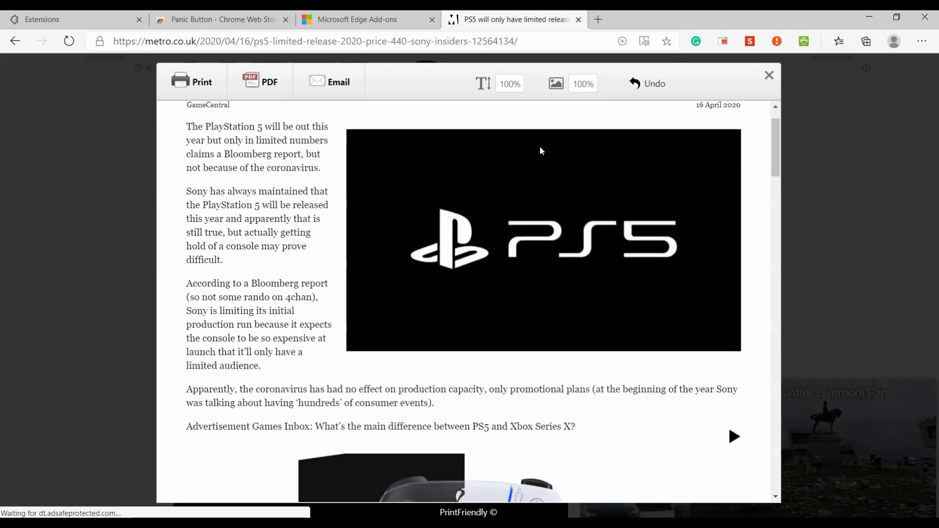
scroll(540, 149, "down", 15)
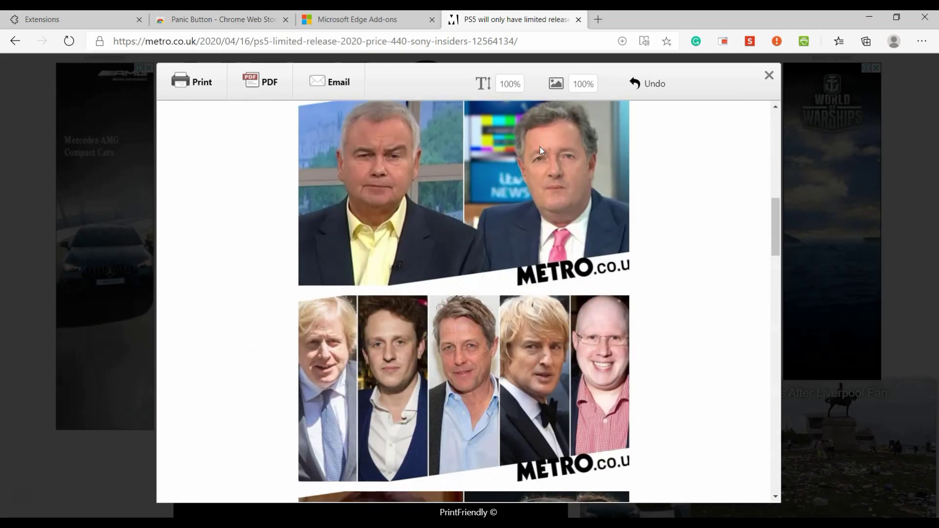
scroll(540, 149, "down", 20)
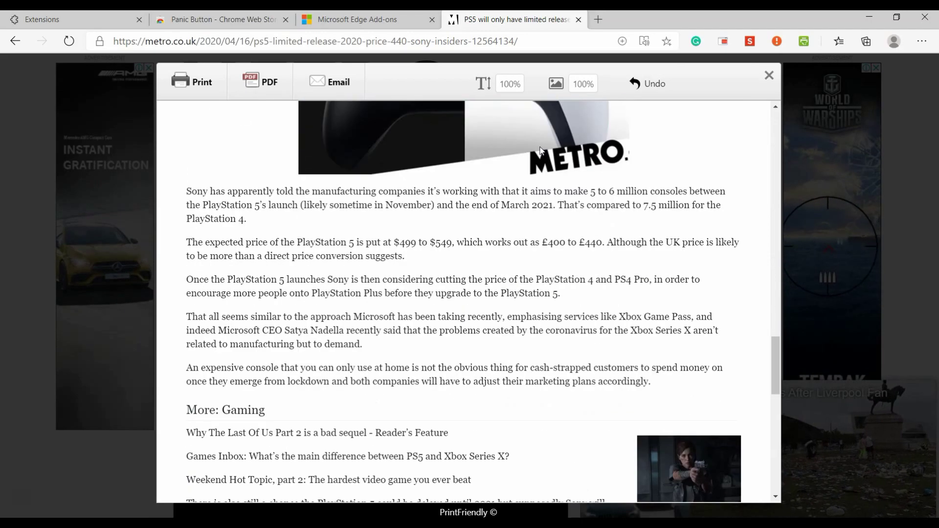
scroll(540, 150, "down", 5)
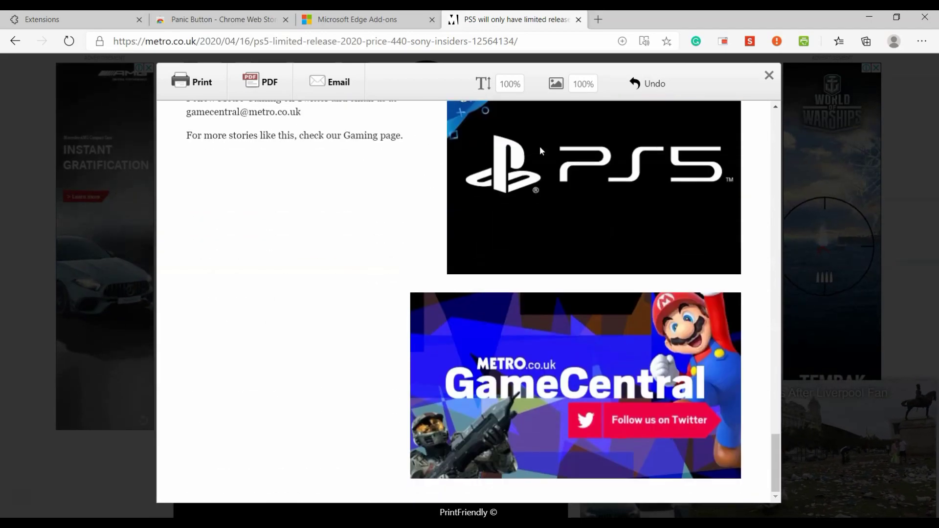
scroll(540, 150, "up", 15)
scroll(541, 153, "up", 10)
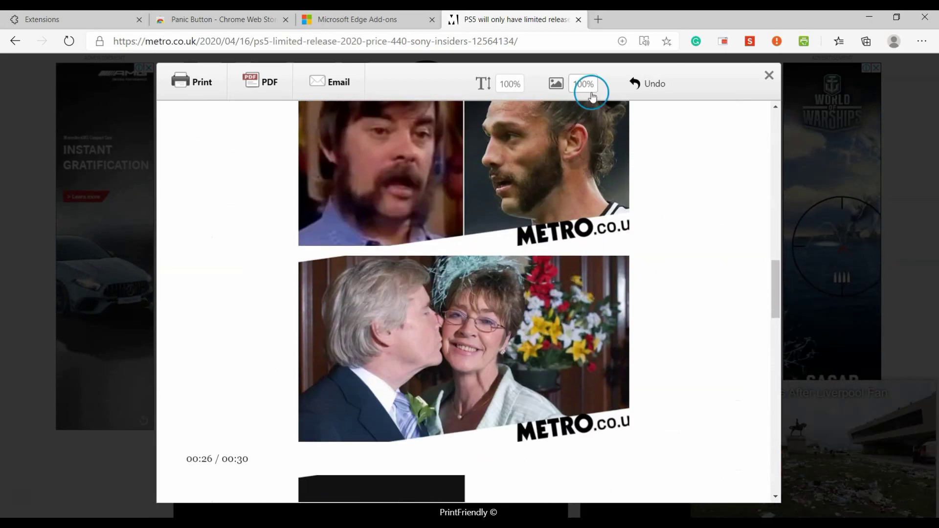
Shrink all article images in the PrintFriendly preview to 25%
left_click(588, 90)
left_click(579, 163)
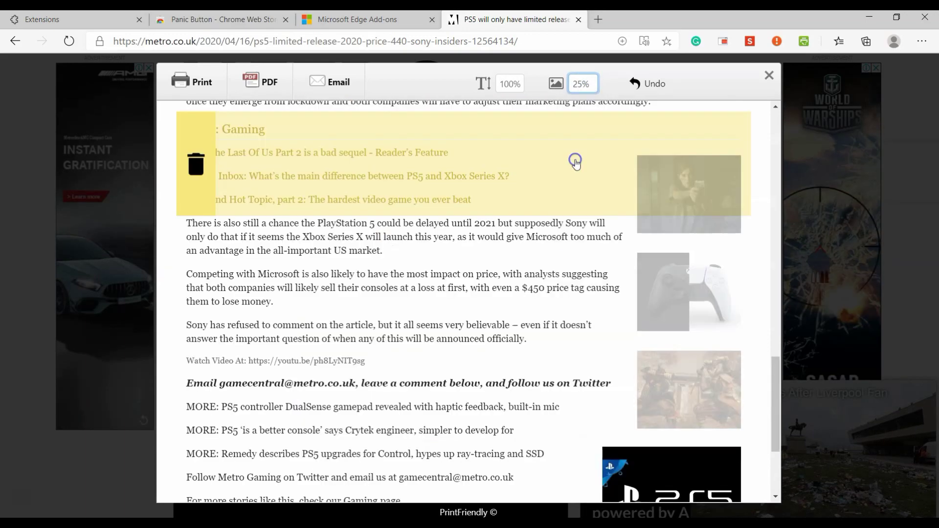
scroll(543, 266, "down", 2)
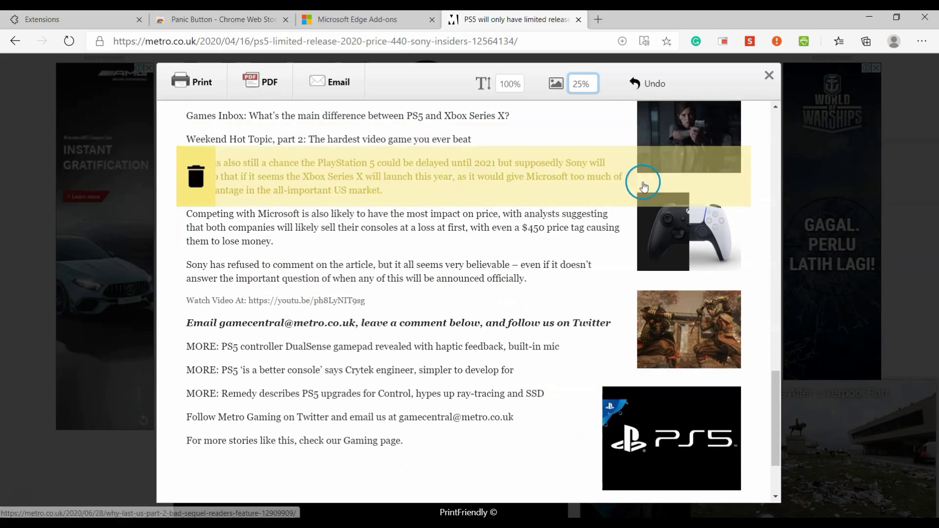
scroll(631, 186, "down", 2)
scroll(627, 192, "up", 1)
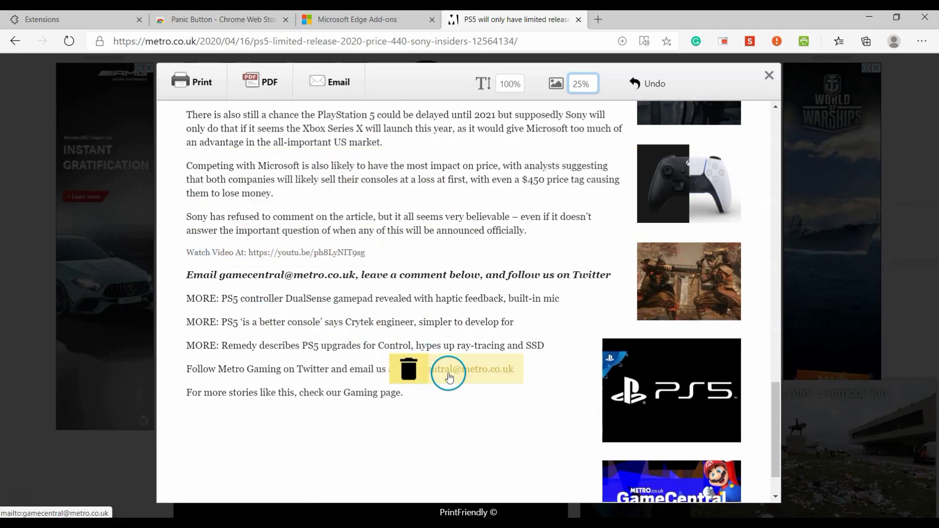
Delete the PS5 logo, GameCentral banner, Last of Us, warrior, couple and two-faces images plus the 2021-delay paragraph
left_click(661, 419)
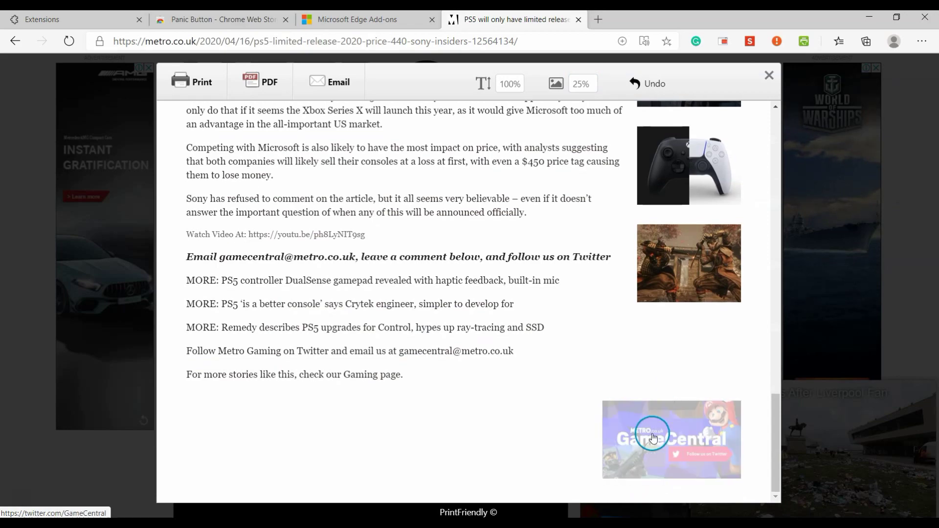
left_click(652, 435)
scroll(653, 433, "up", 2)
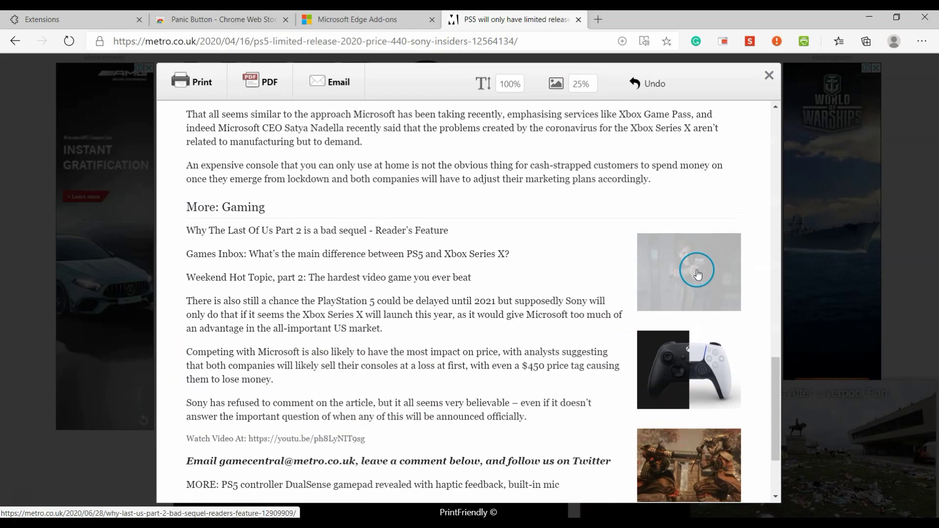
left_click(697, 273)
left_click(655, 322)
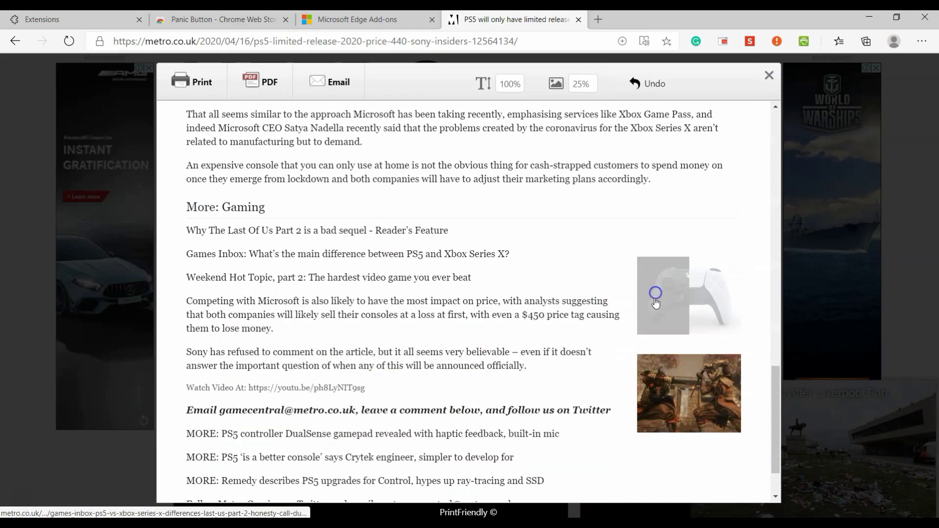
left_click(648, 410)
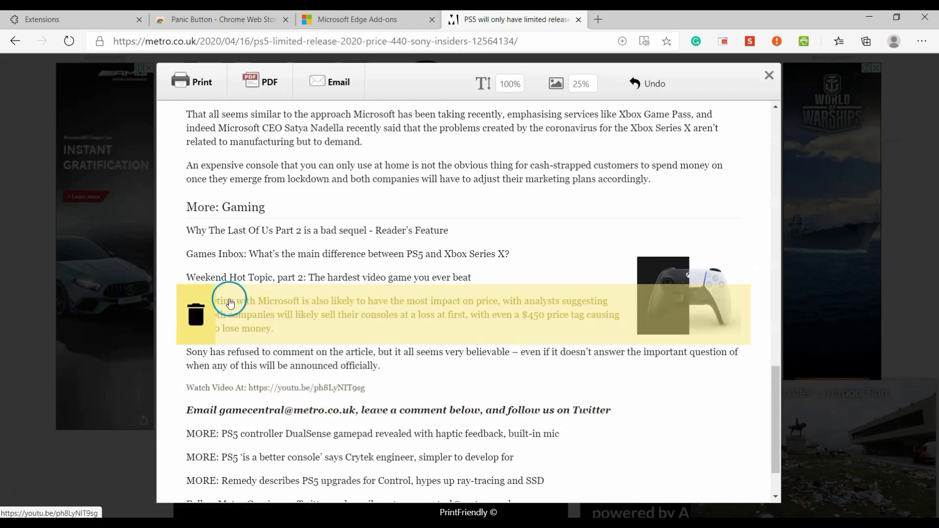
scroll(440, 153, "up", 4)
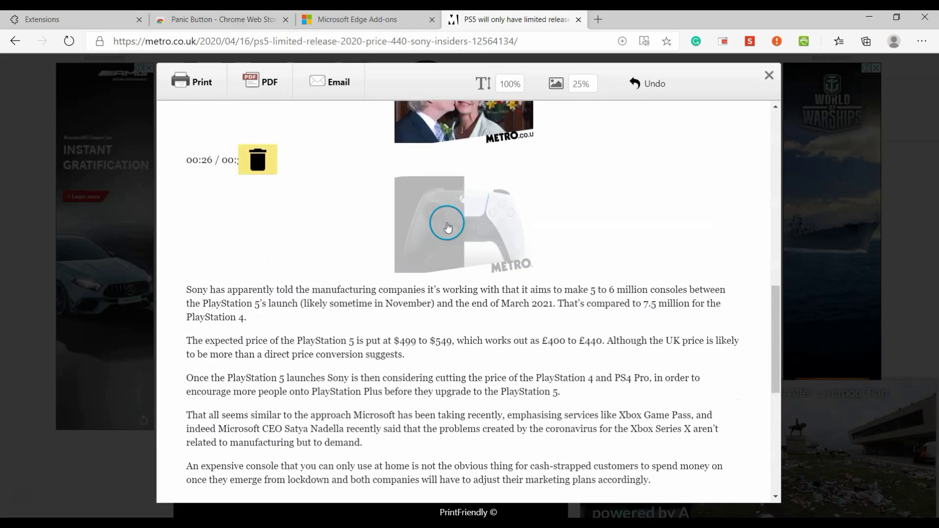
scroll(490, 220, "up", 4)
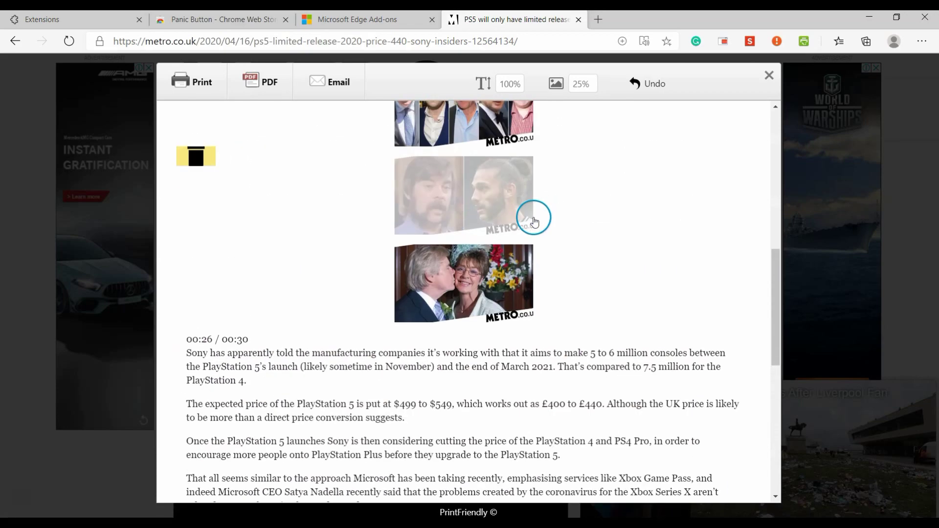
left_click(465, 287)
left_click(482, 201)
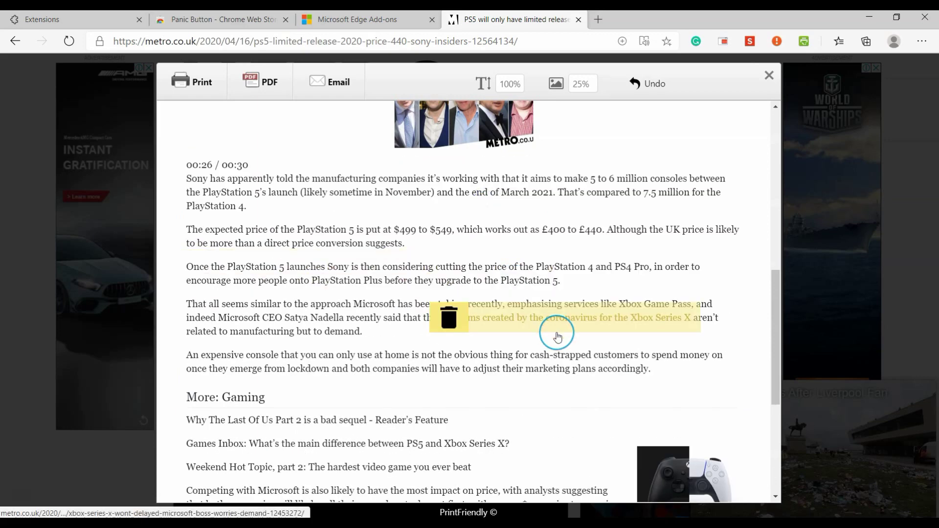
Undo three deletions to restore the two-faces, couple and controller images, then close the preview
left_click(650, 86)
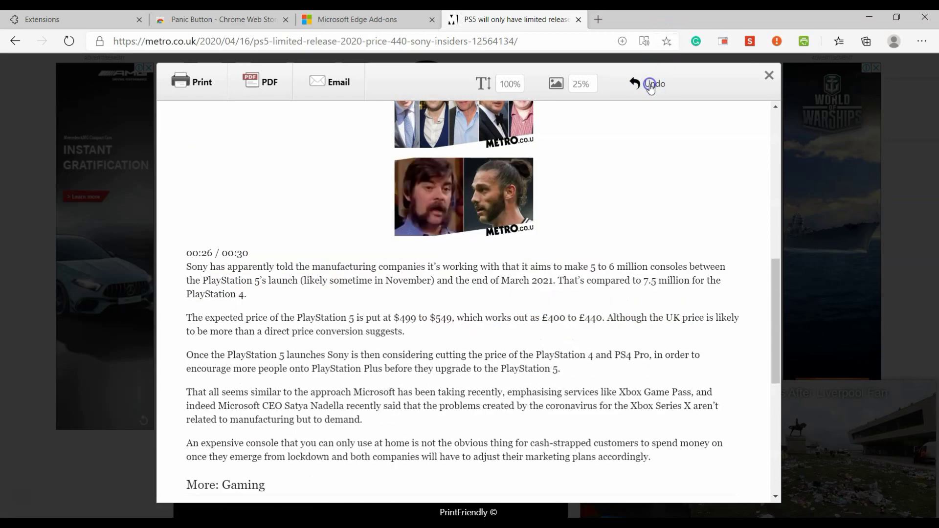
left_click(651, 87)
left_click(650, 86)
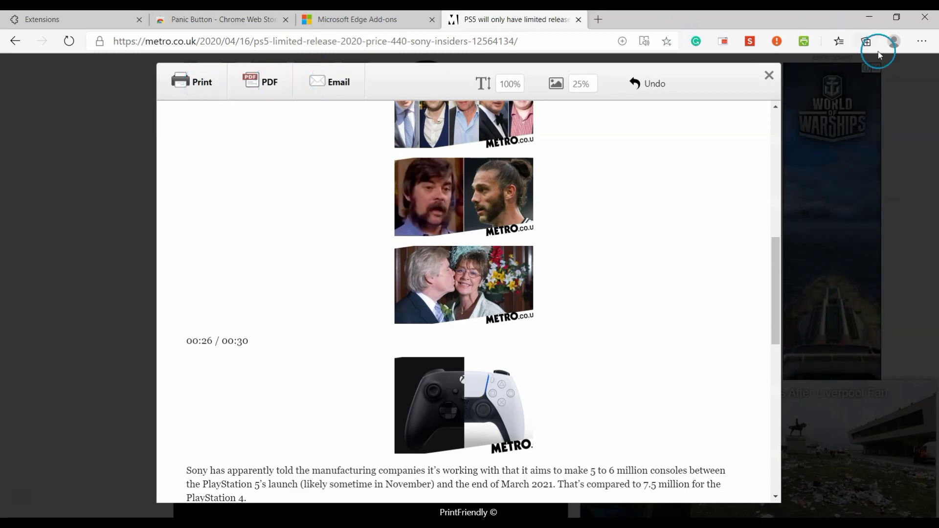
left_click(769, 76)
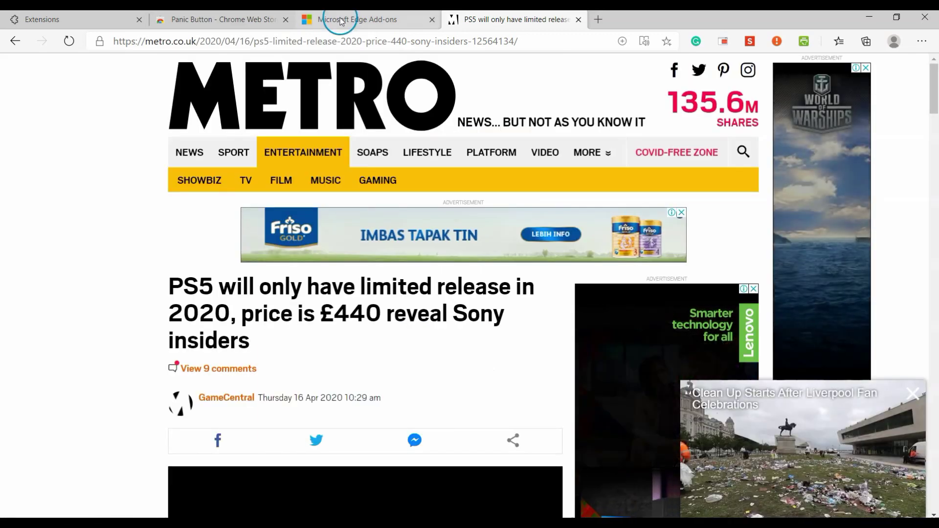
Find PrintFriendly and PDF on Edge Add-ons and expand its full description
left_click(341, 19)
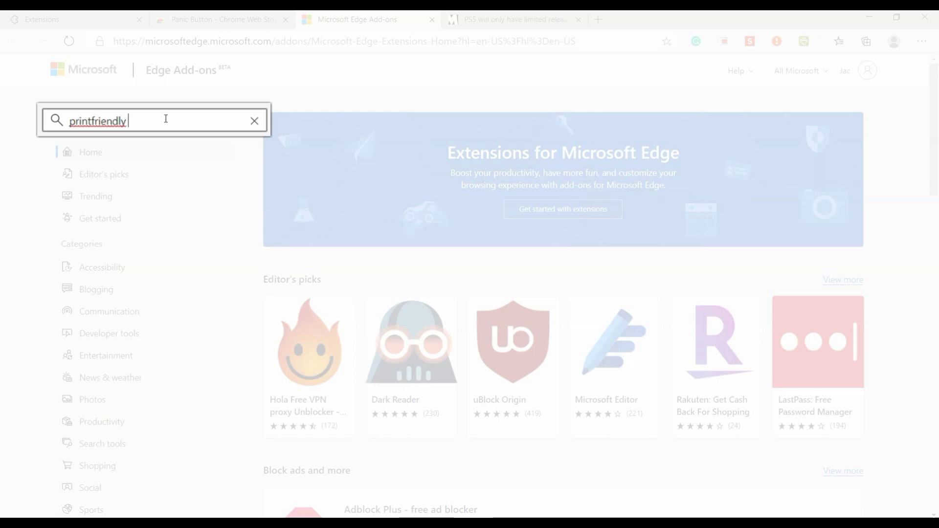
type("c")
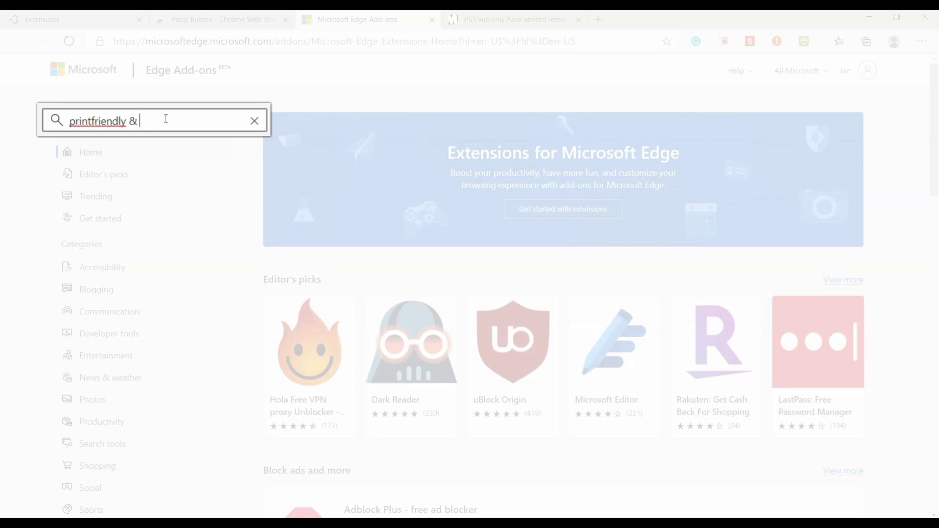
key("Return")
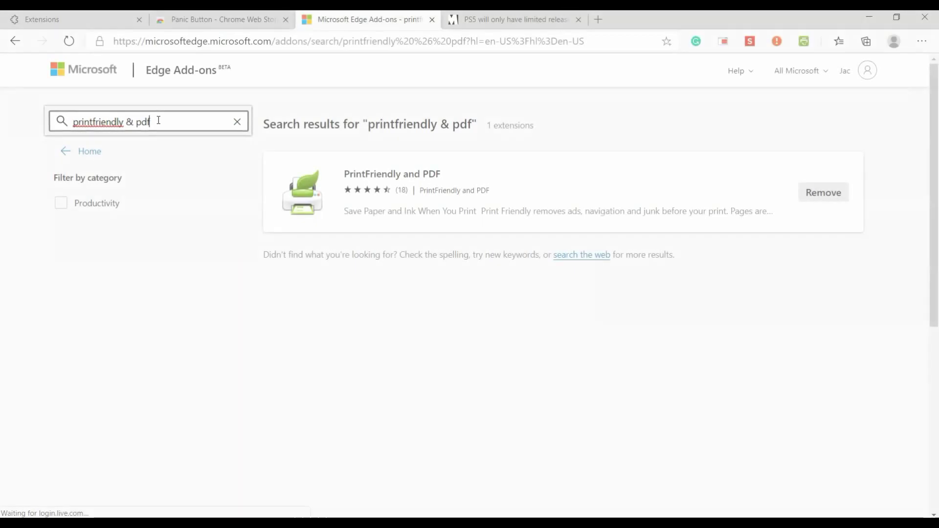
left_click(535, 189)
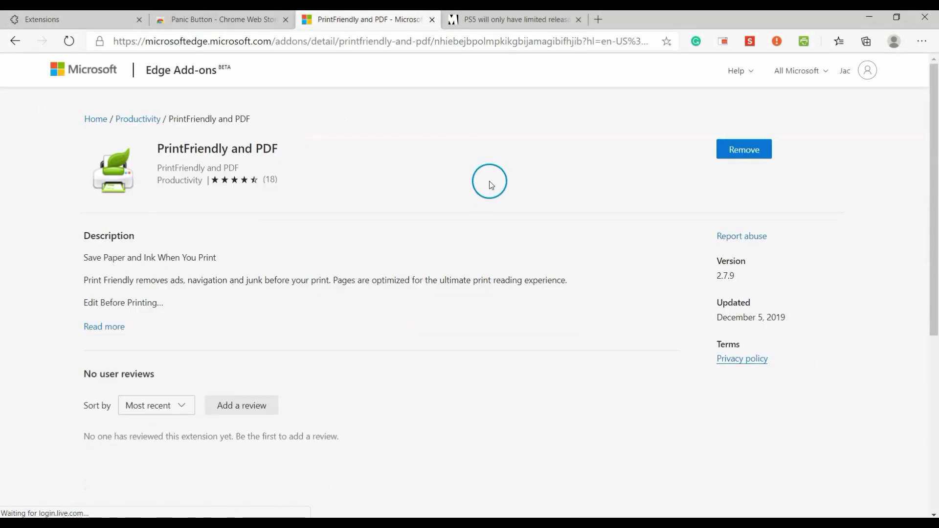
scroll(383, 234, "down", 6)
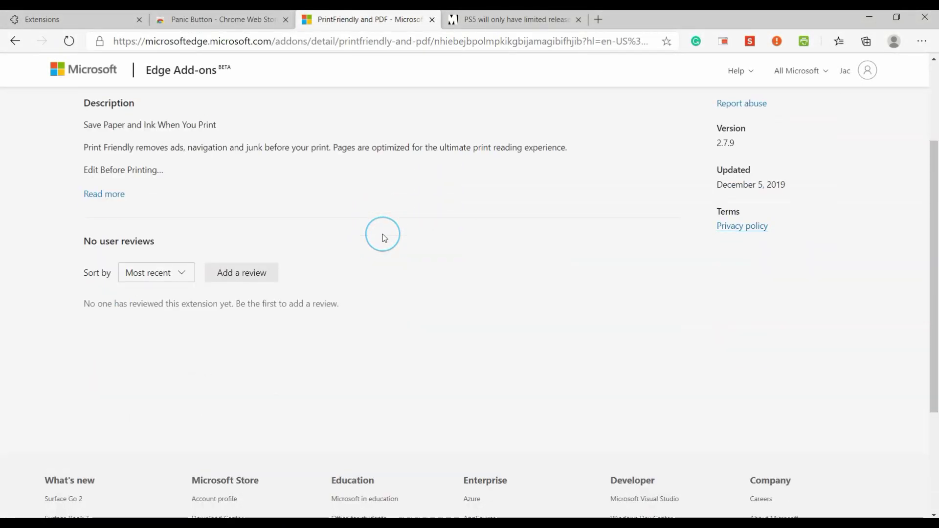
scroll(383, 234, "up", 6)
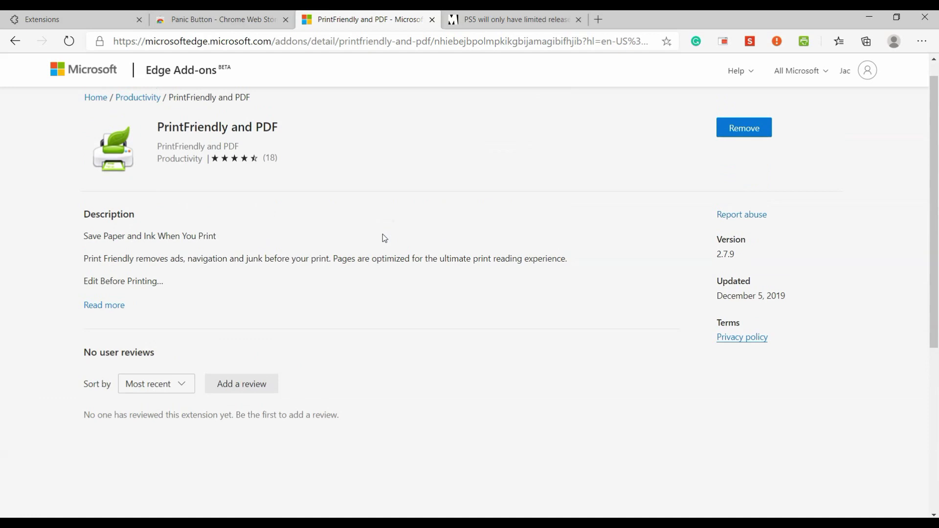
left_click(117, 307)
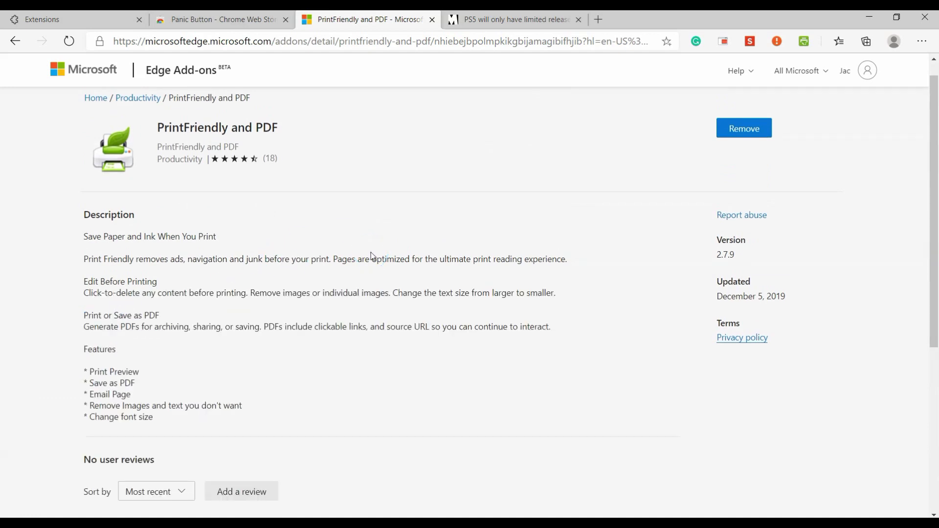